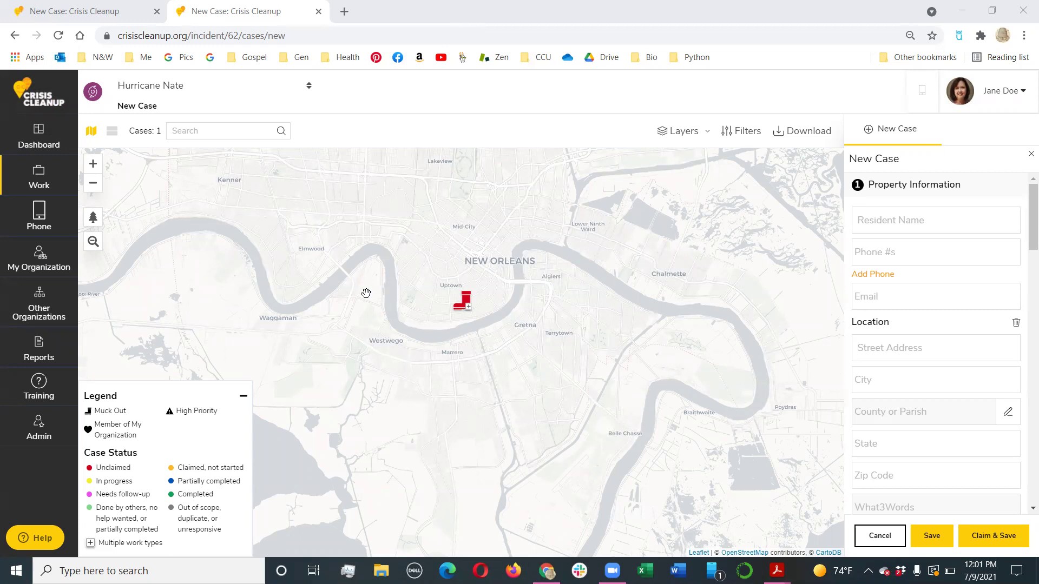
Step: Switch to Acrobat and read the start of Additional Guidelines & Expectations in the CCU 3.1 Phone Volunteer Guidelines PDF
key(alt+Tab)
key(Tab)
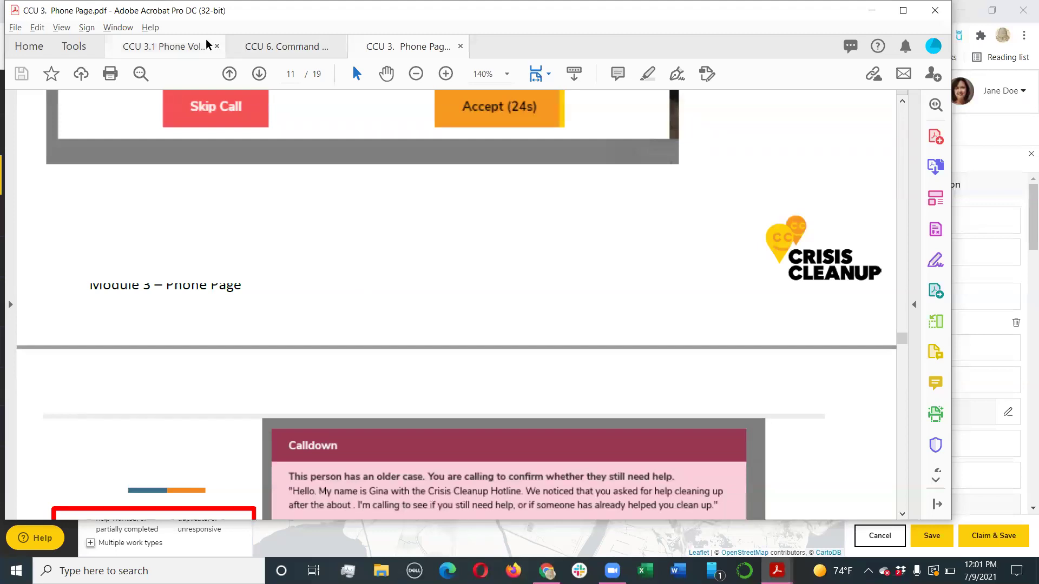
click(207, 44)
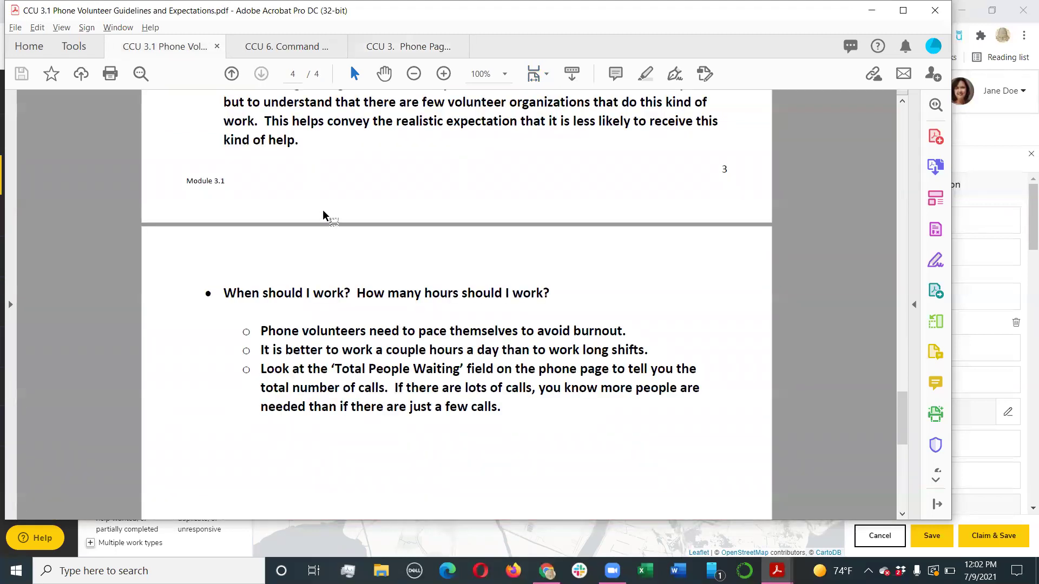
scroll(323, 210, up, 10)
scroll(324, 211, up, 3)
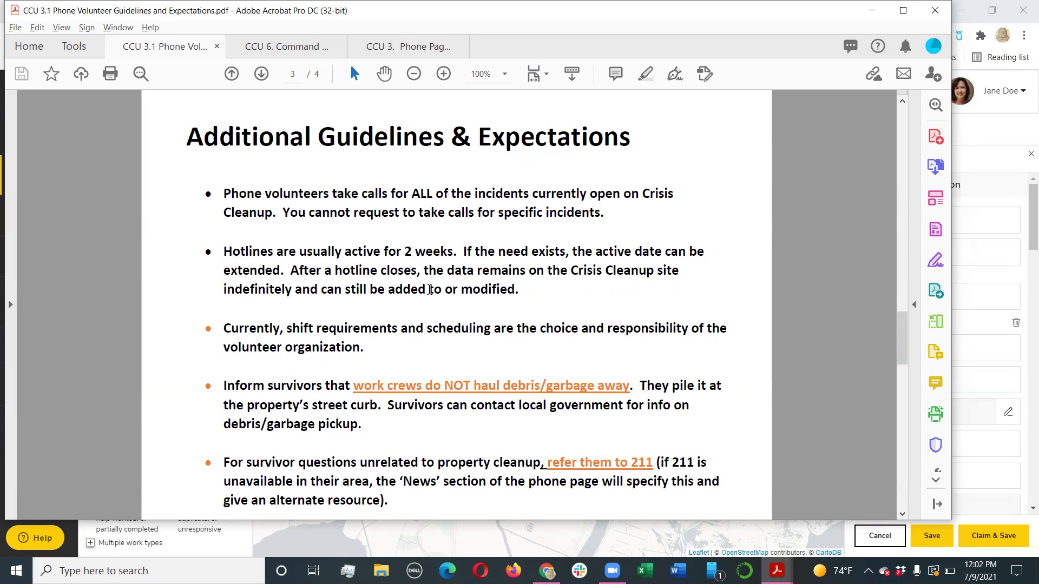
scroll(429, 290, down, 2)
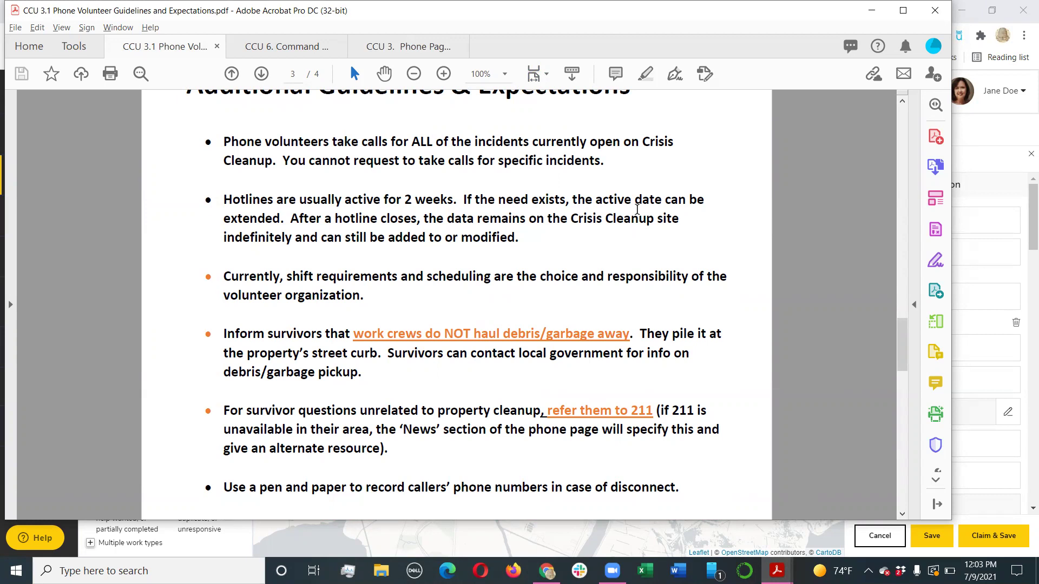
Step: Switch to Crisis Cleanup in Chrome and open the Phone page to check the current hotlines in the news
key(alt+Tab)
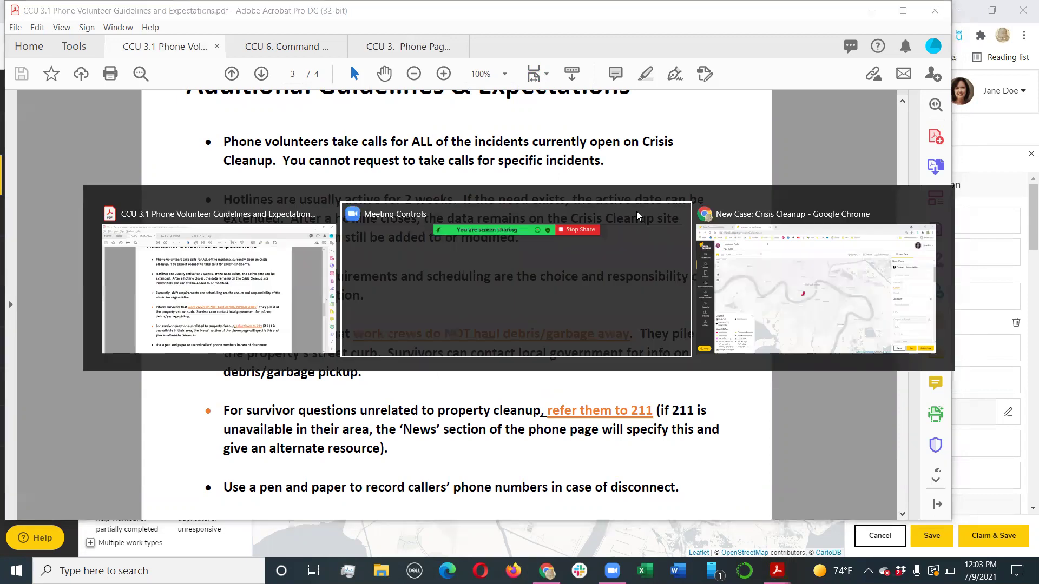
key(alt+Tab)
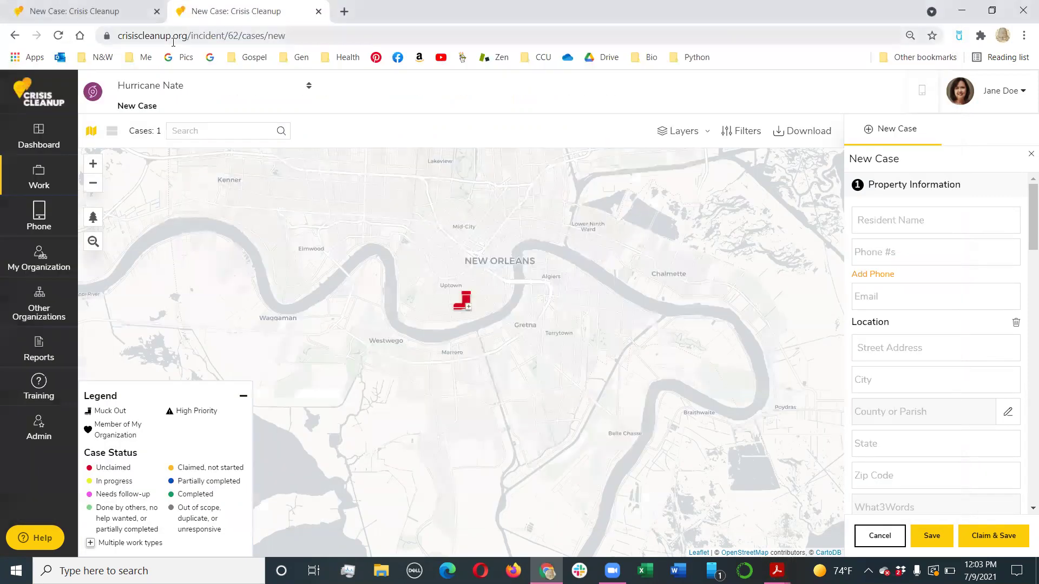
click(39, 216)
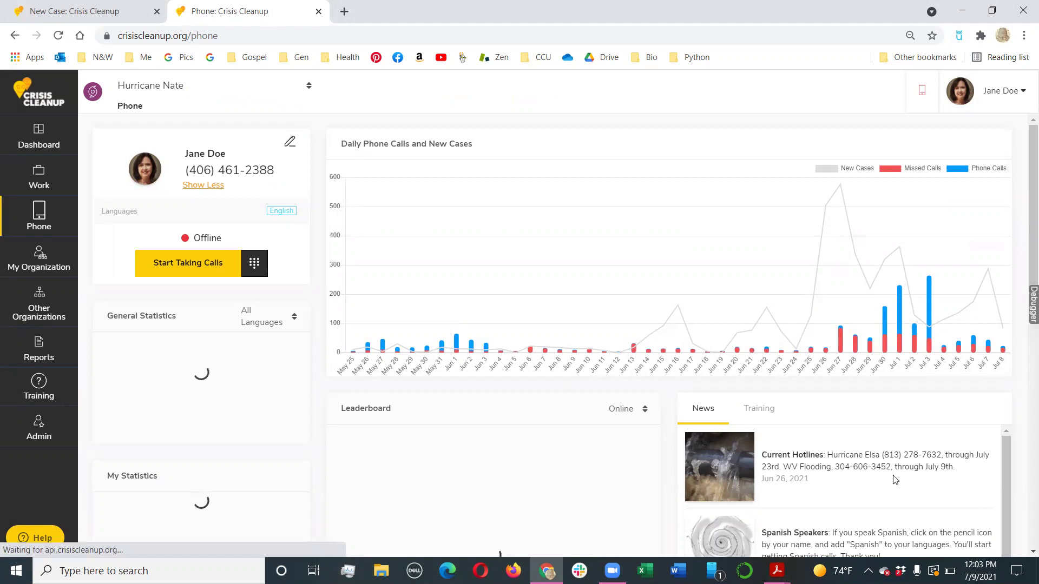
Step: Return to the guidelines PDF in Acrobat and read the points on shift scheduling, debris hauling and 211 referrals
key(alt+Tab)
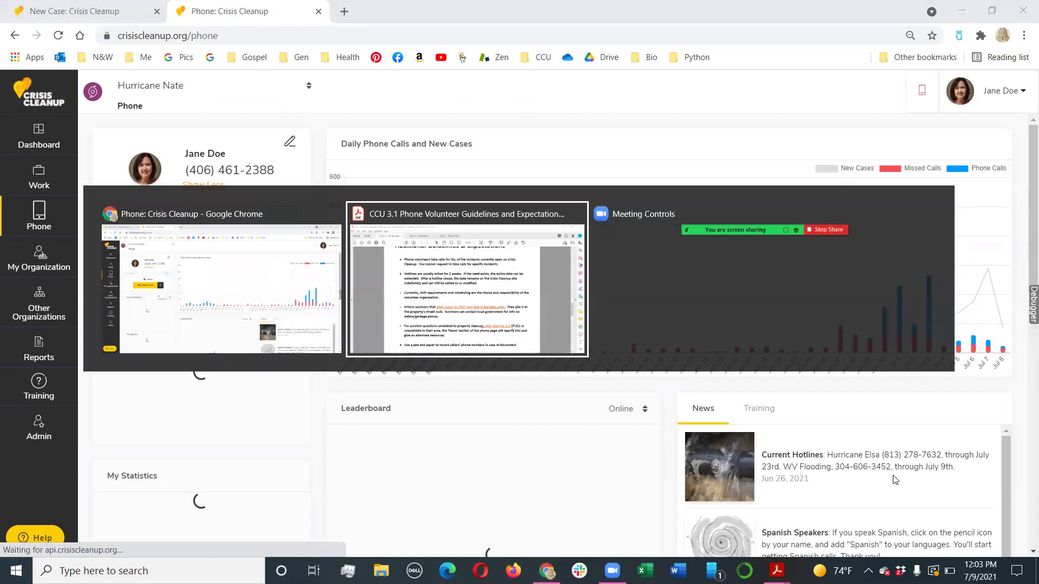
scroll(526, 394, down, 2)
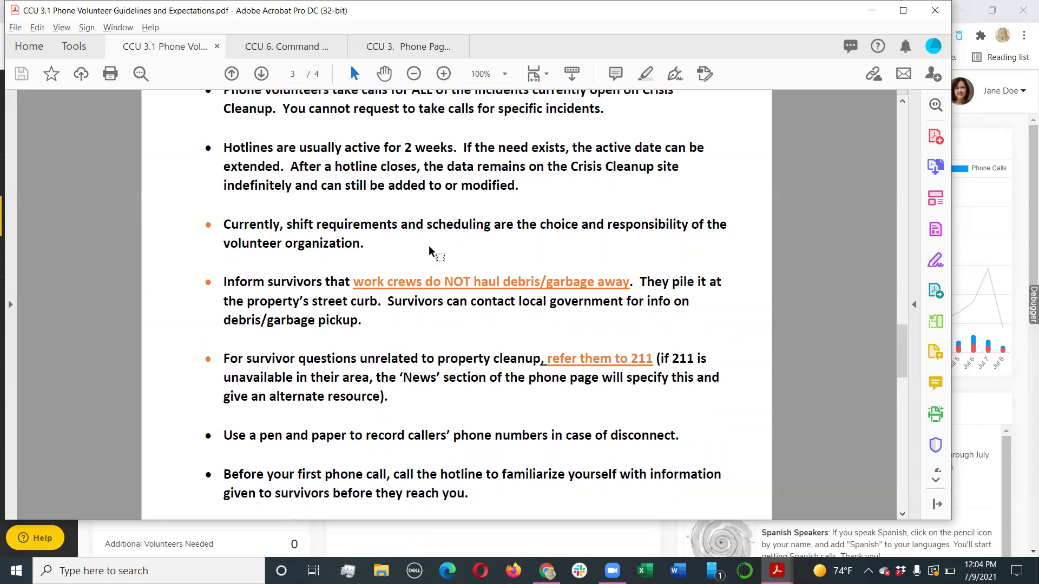
scroll(429, 250, down, 1)
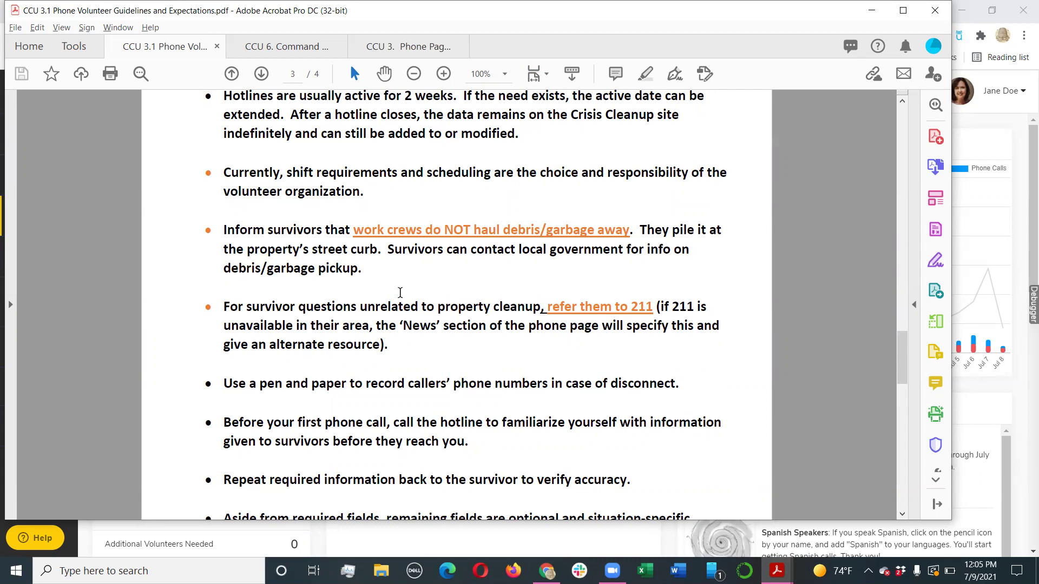
scroll(330, 408, down, 1)
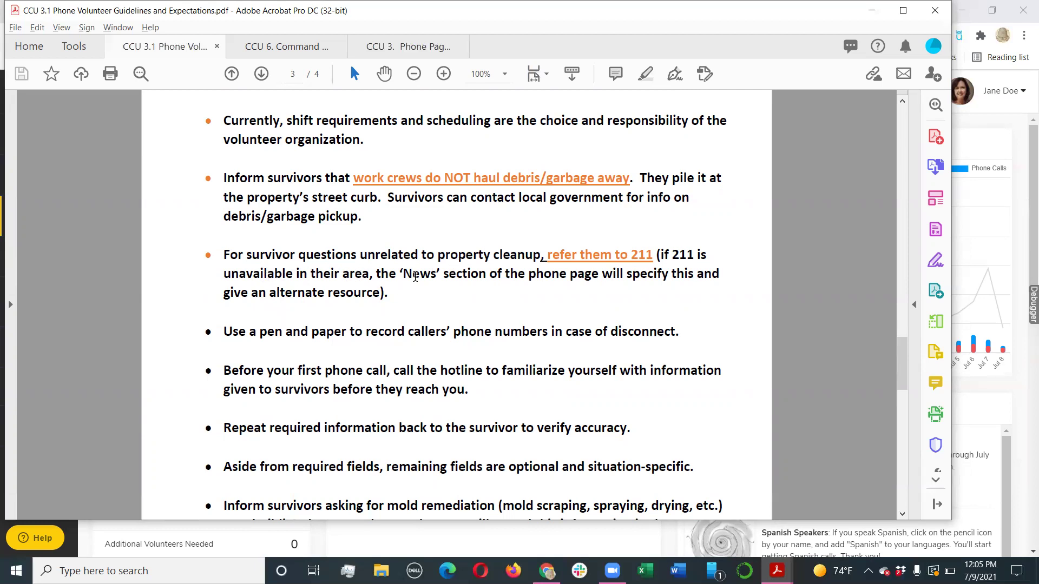
Step: Check the Phone page's News section in Chrome, returning to the guidelines PDF for the point on recording callers' phone numbers
key(alt+Tab)
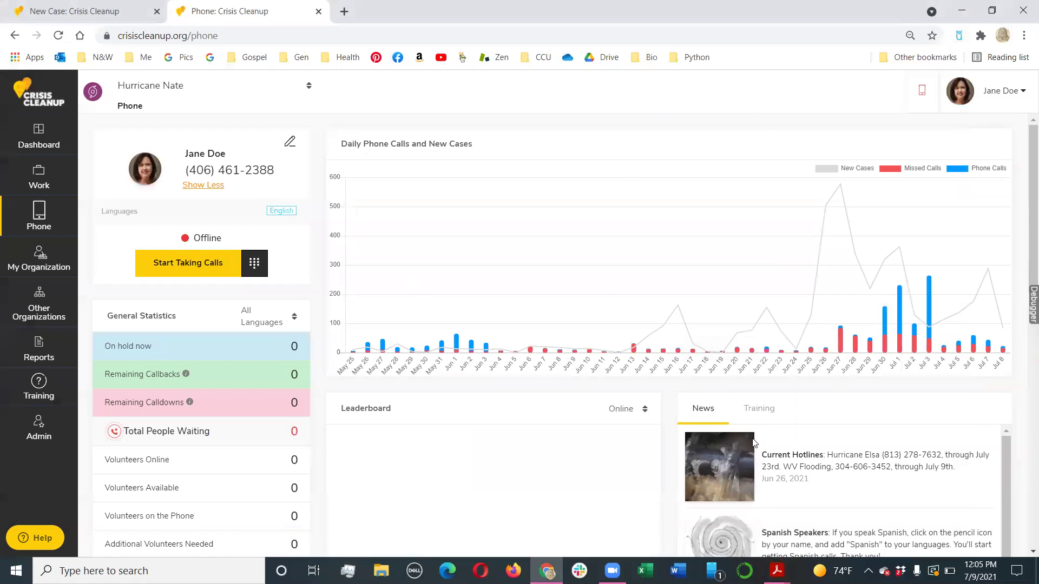
key(alt+Tab)
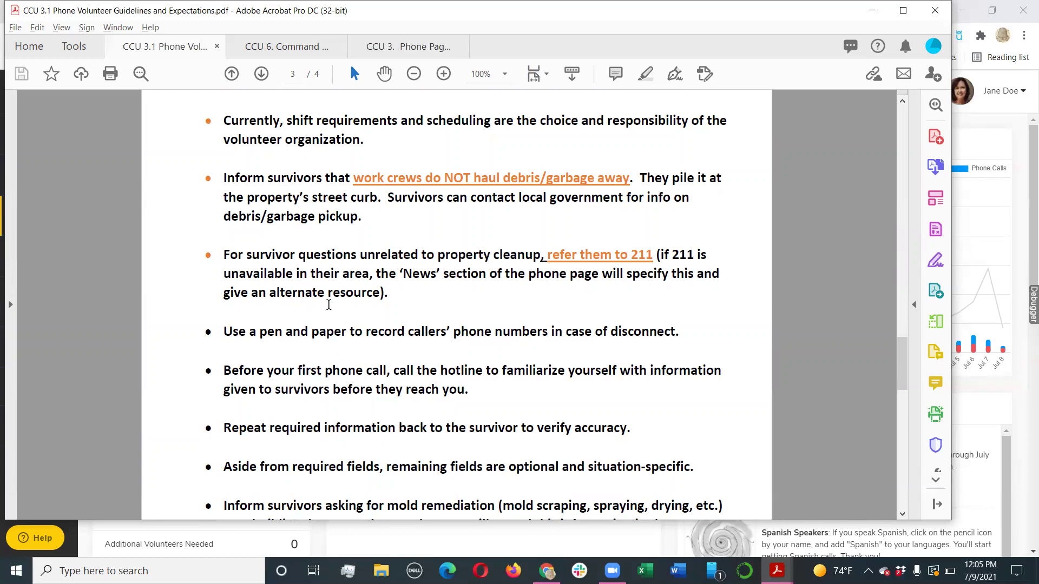
scroll(328, 304, down, 2)
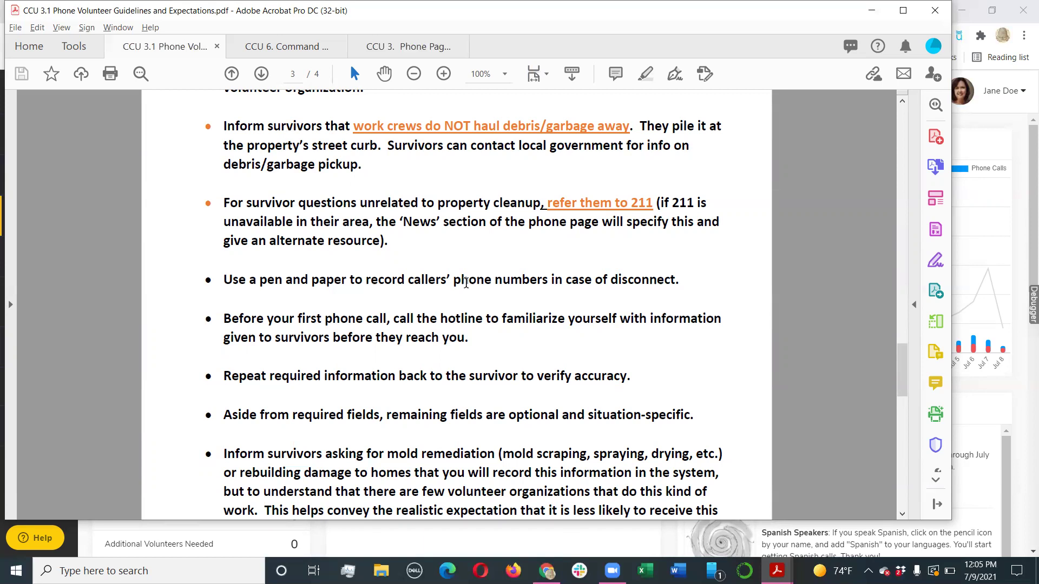
Step: Switch to Chrome, open the manual outbound dialer, enter part of a phone number, and close the dialog without dialing
key(alt+Tab)
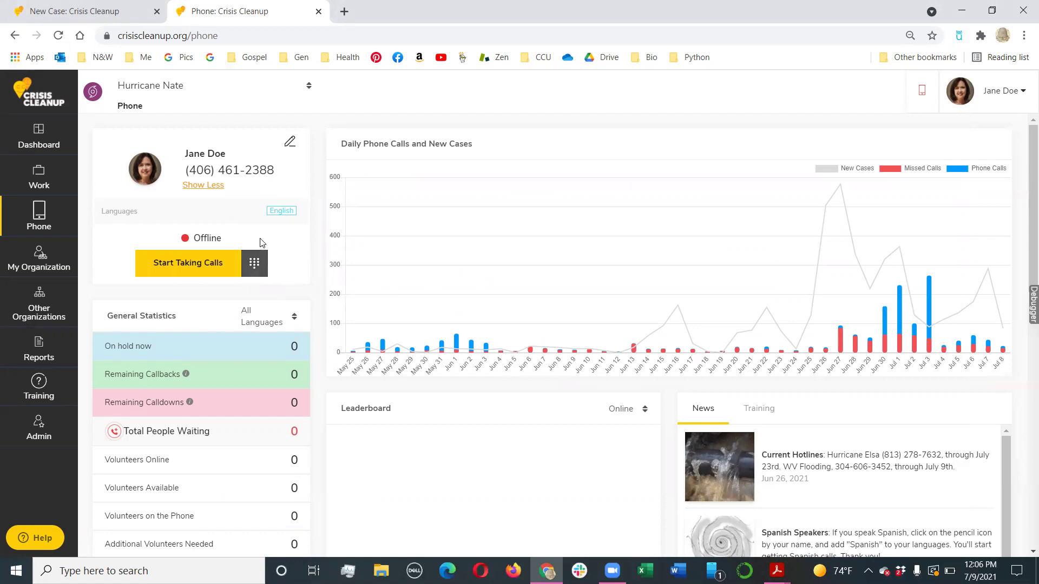
click(253, 263)
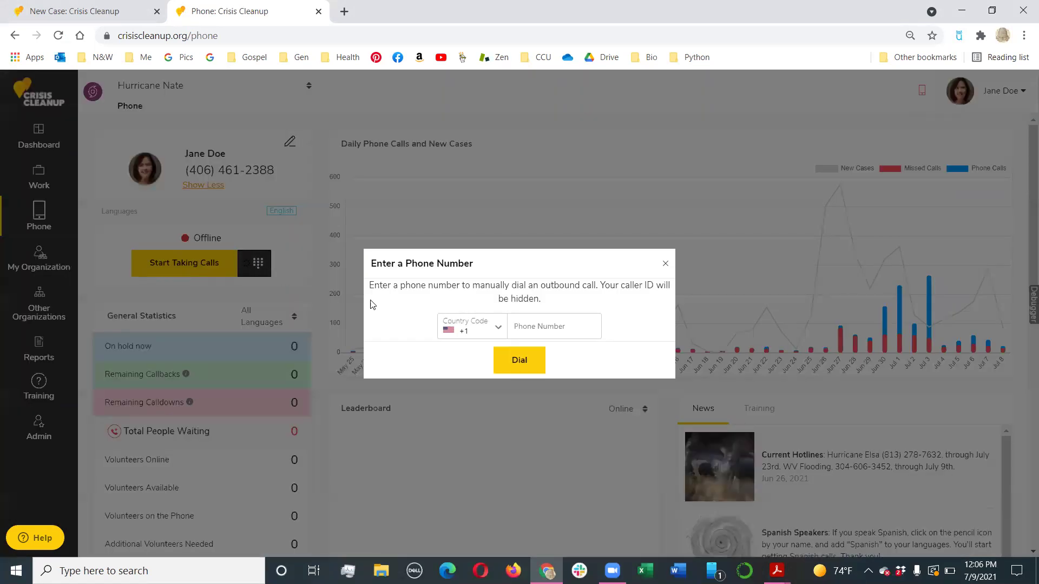
click(525, 327)
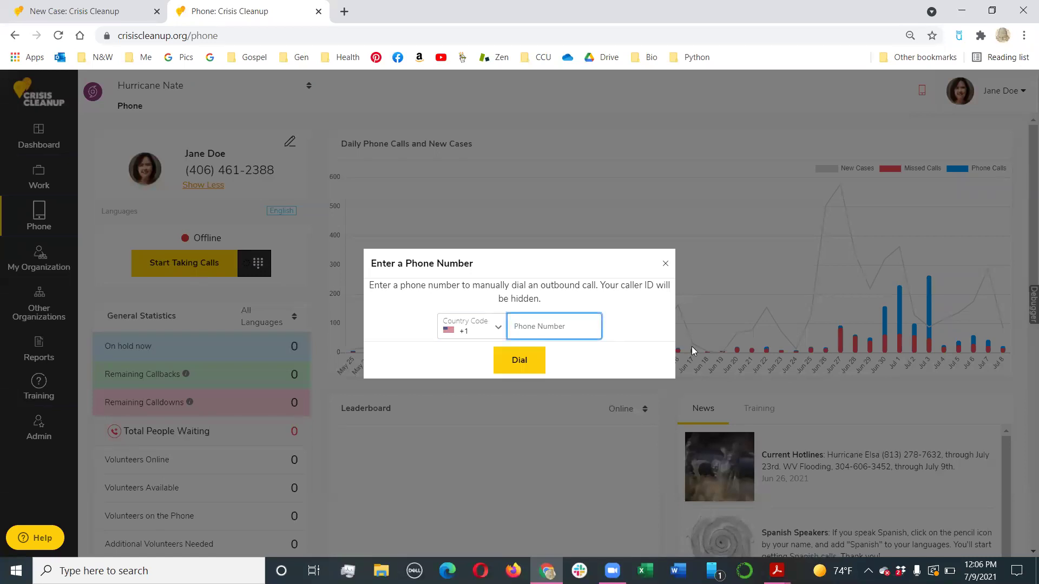
text(406)
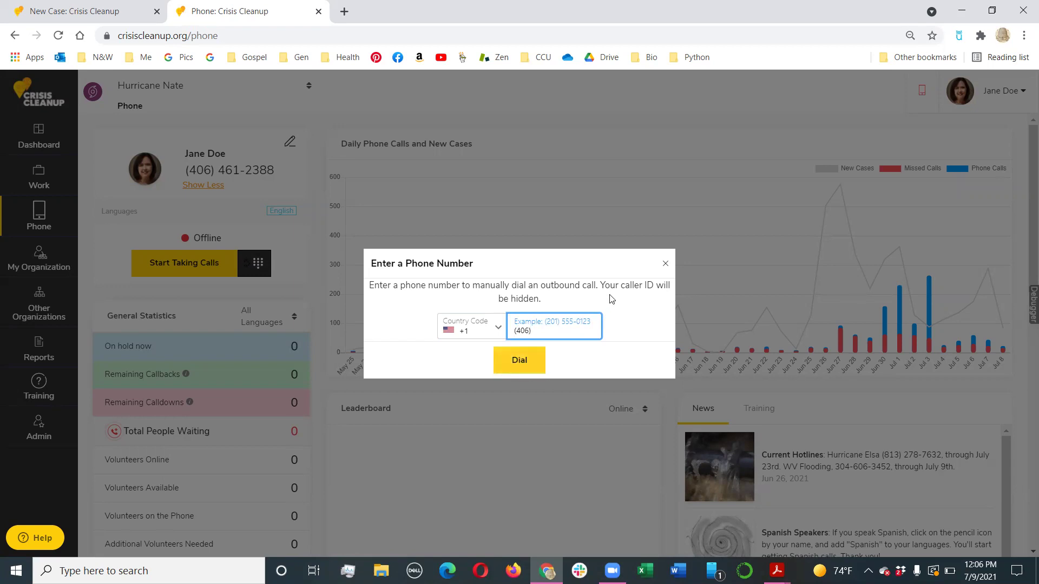
click(663, 265)
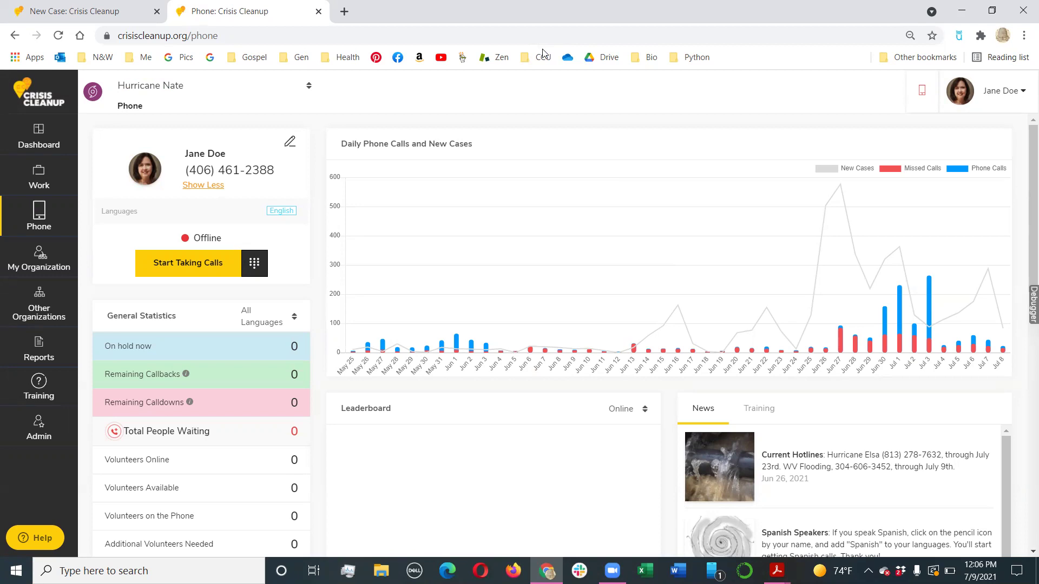
Step: Switch back to Acrobat and read the remaining guidelines, from calling the hotline first through mold remediation to recommended work hours
key(alt+Tab)
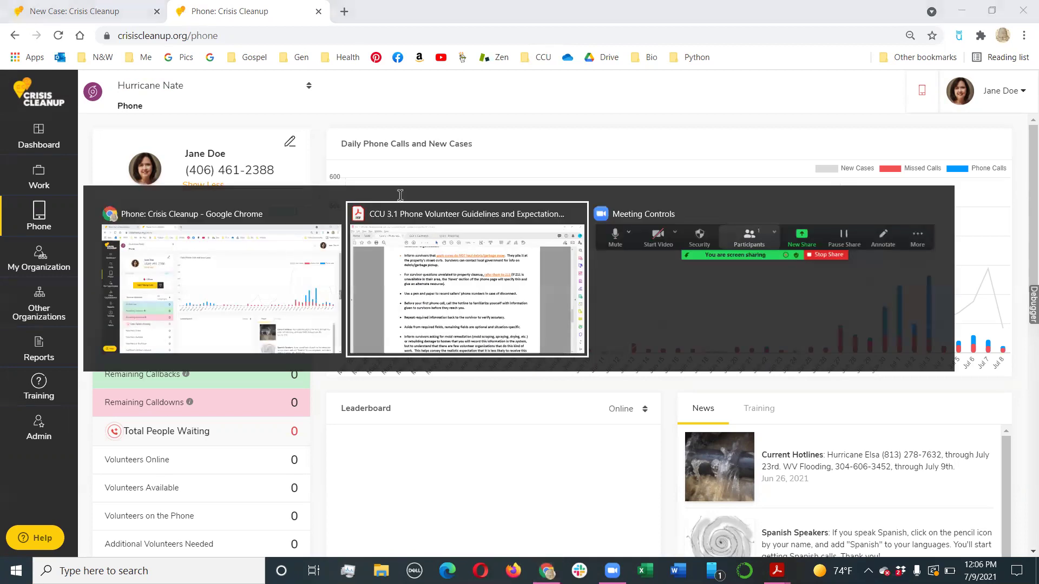
scroll(400, 195, down, 2)
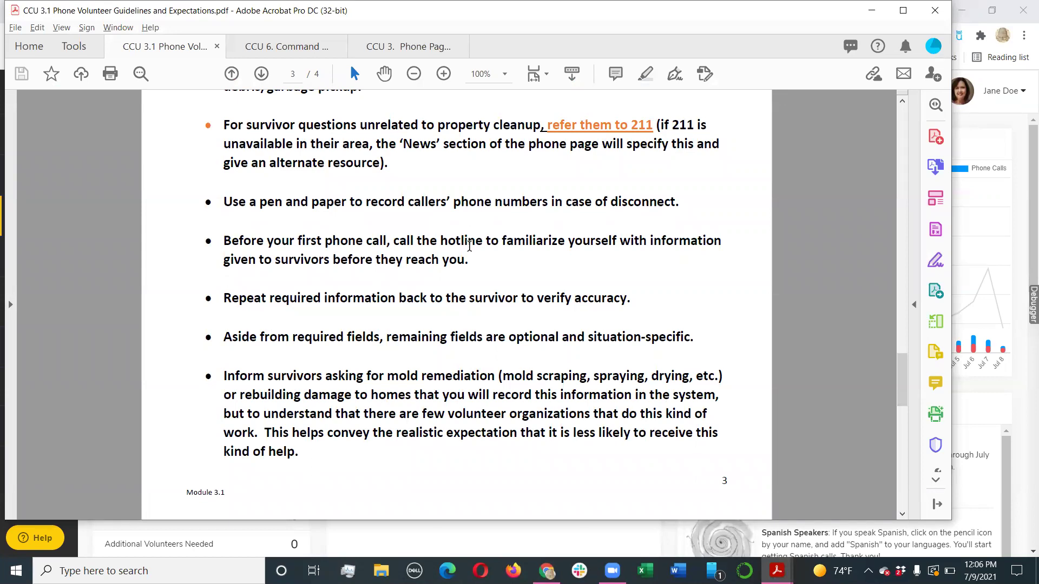
scroll(469, 246, down, 2)
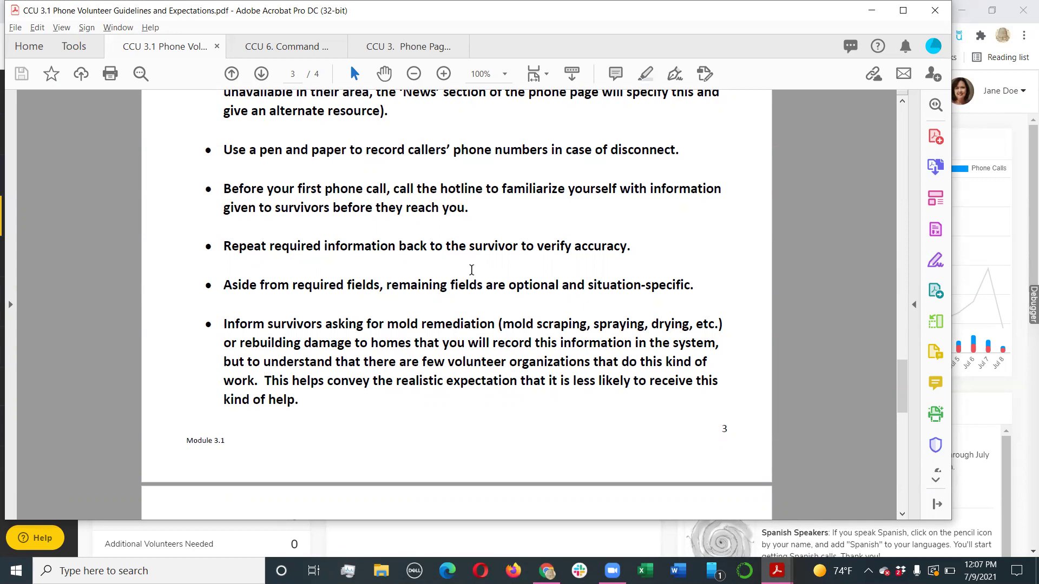
scroll(471, 270, down, 1)
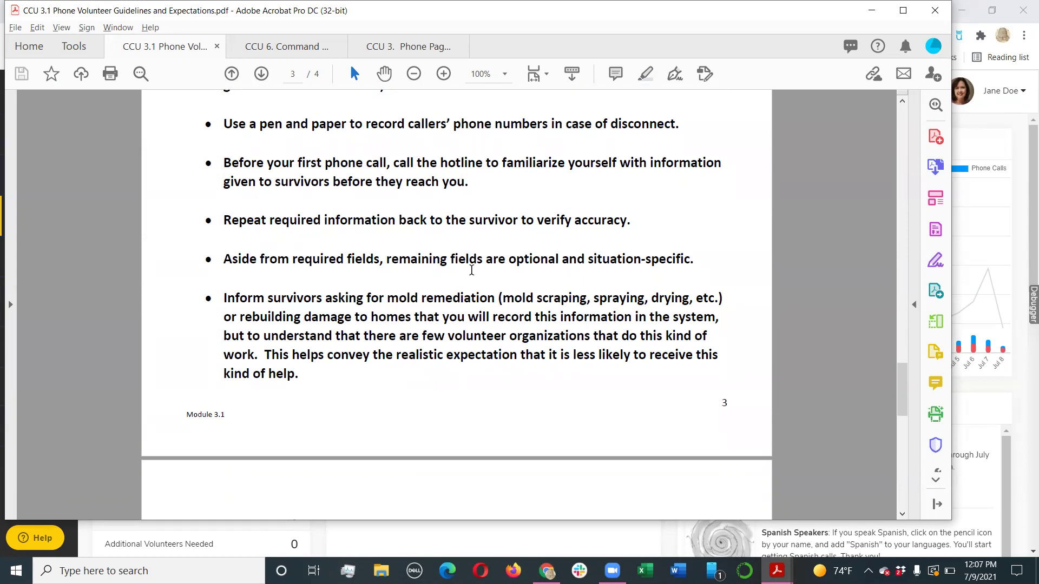
scroll(225, 307, down, 2)
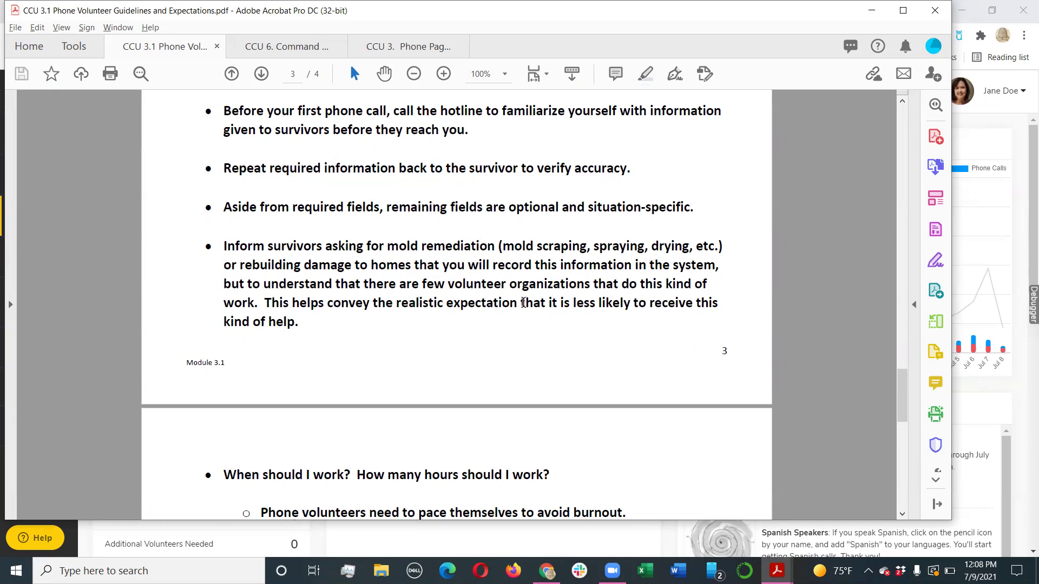
scroll(524, 302, down, 1)
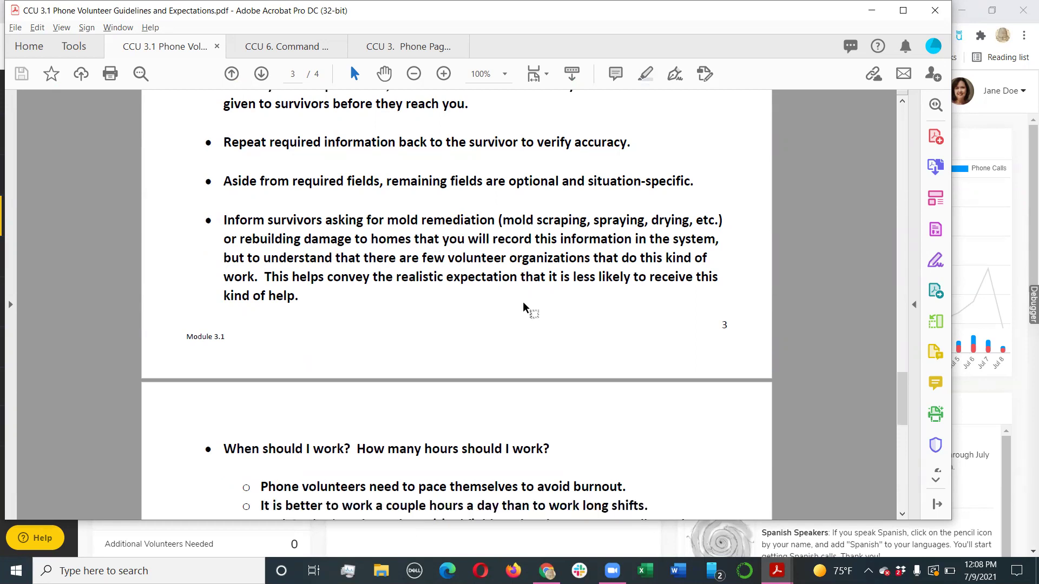
scroll(523, 304, down, 4)
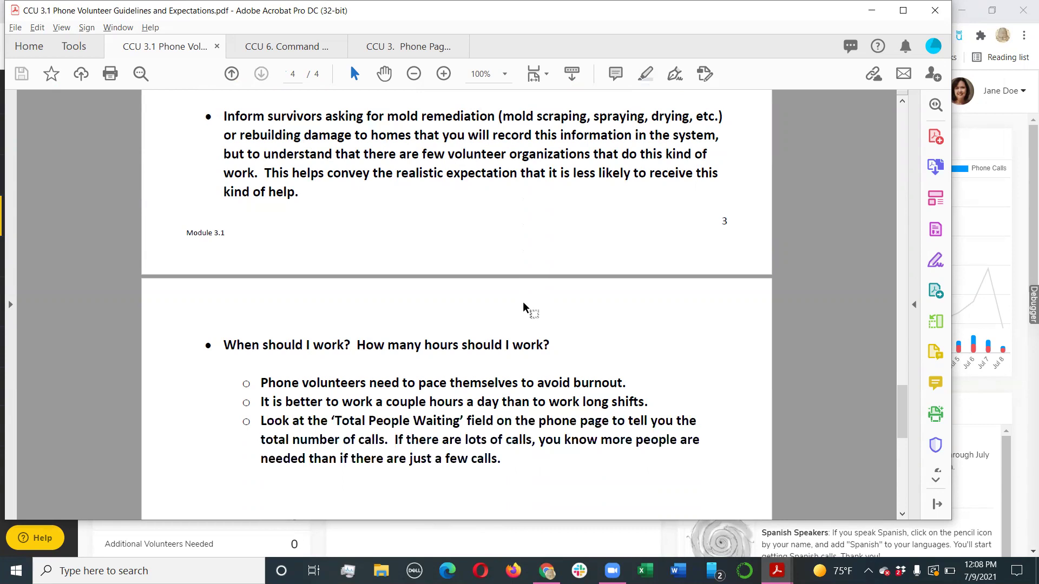
scroll(523, 304, down, 3)
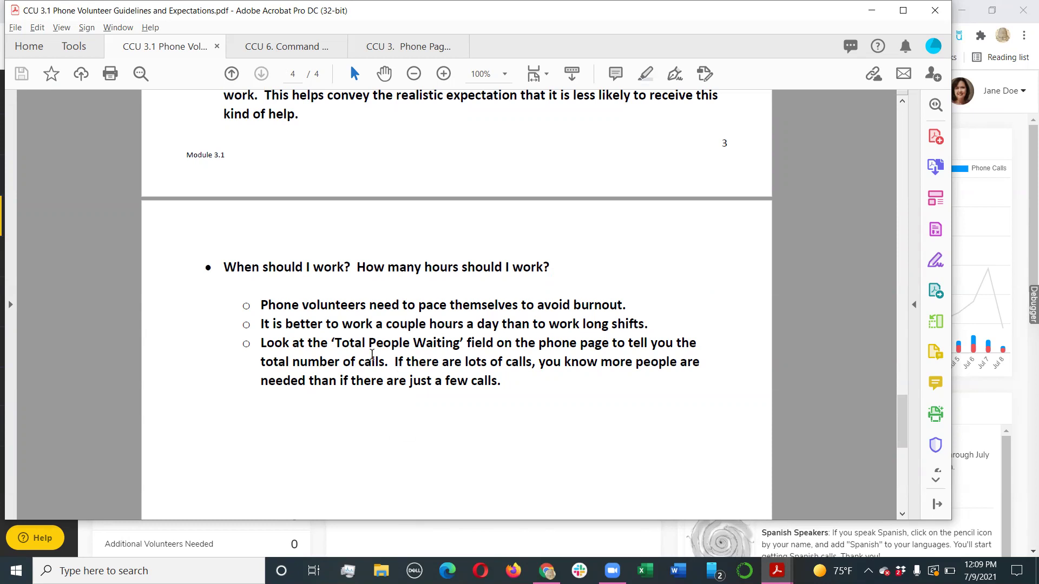
Step: Switch to Chrome and examine the Jul 3 and Jun 27 bars in the Daily Phone Calls and New Cases chart
key(alt+Tab)
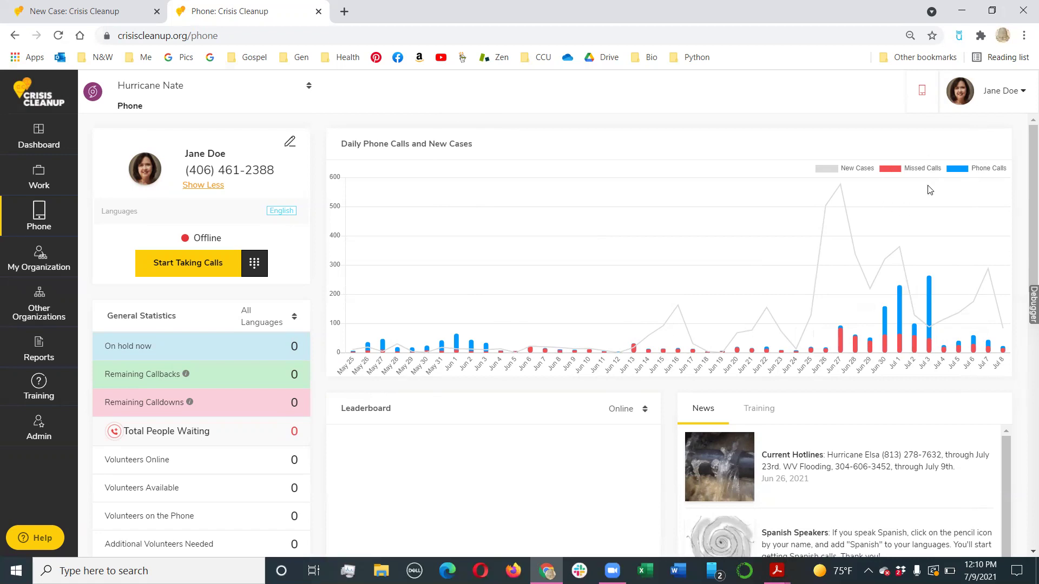
mouse_move(932, 331)
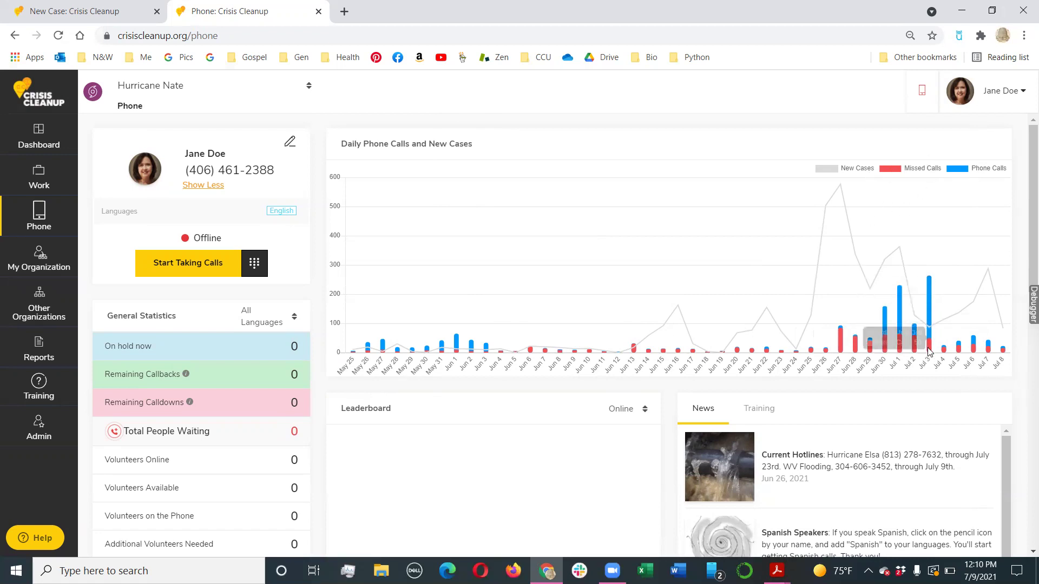
mouse_move(840, 347)
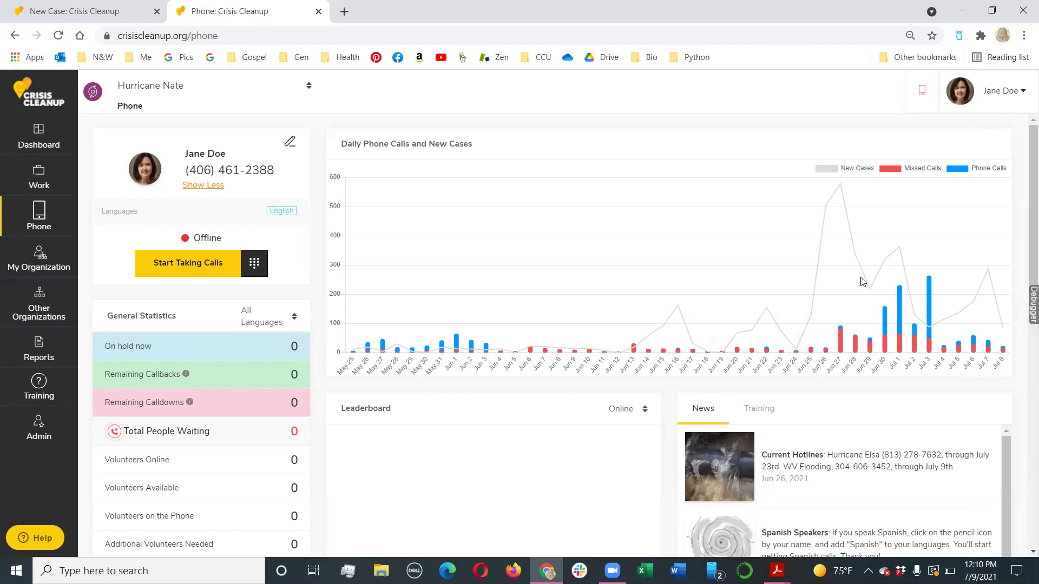
Step: Switch to Acrobat, finish the work-hours guideline, and open the Command Center Training PDF at the section on claiming cases
key(alt+Tab)
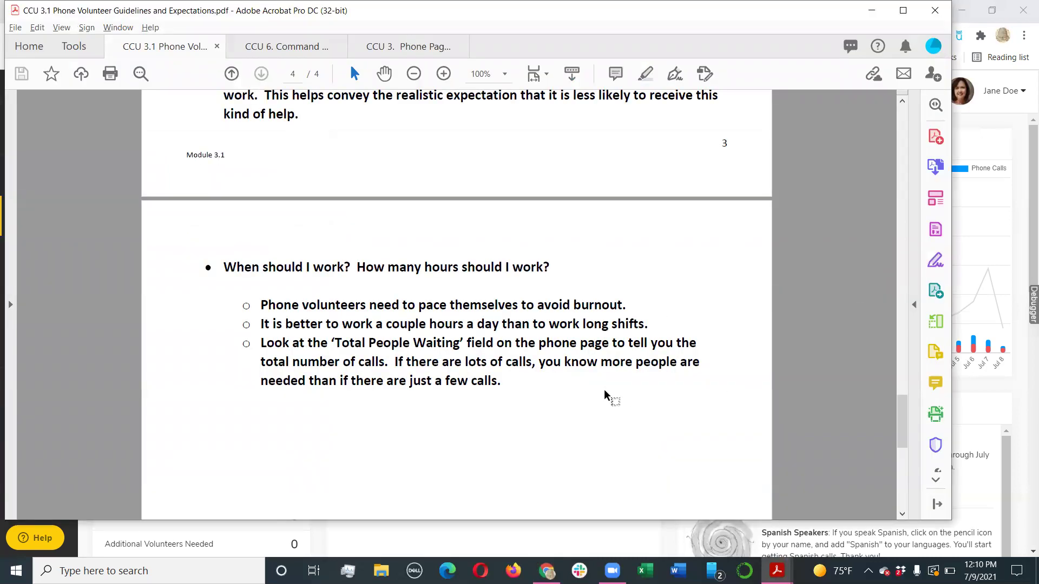
scroll(604, 394, down, 1)
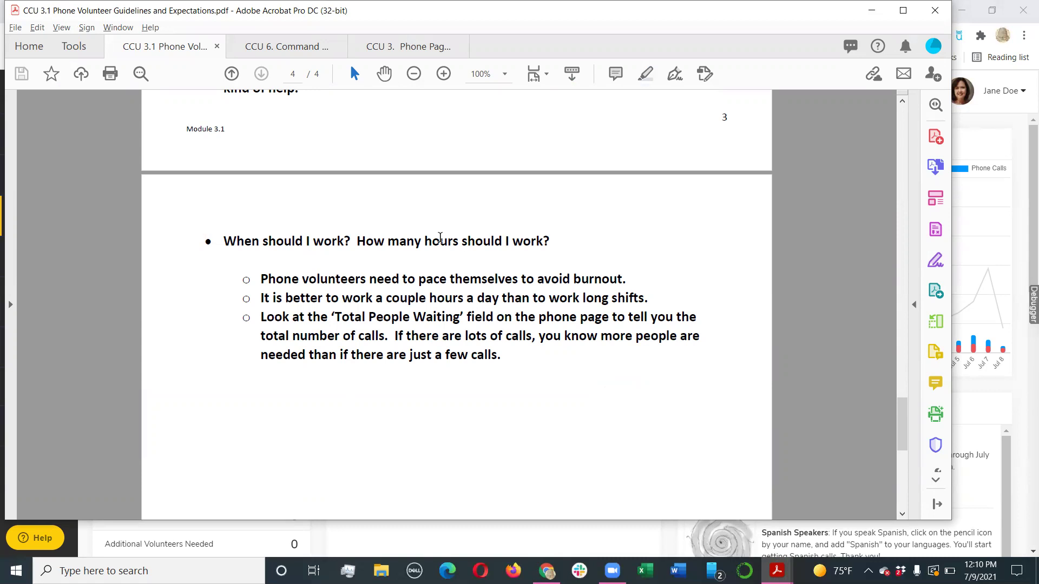
click(289, 46)
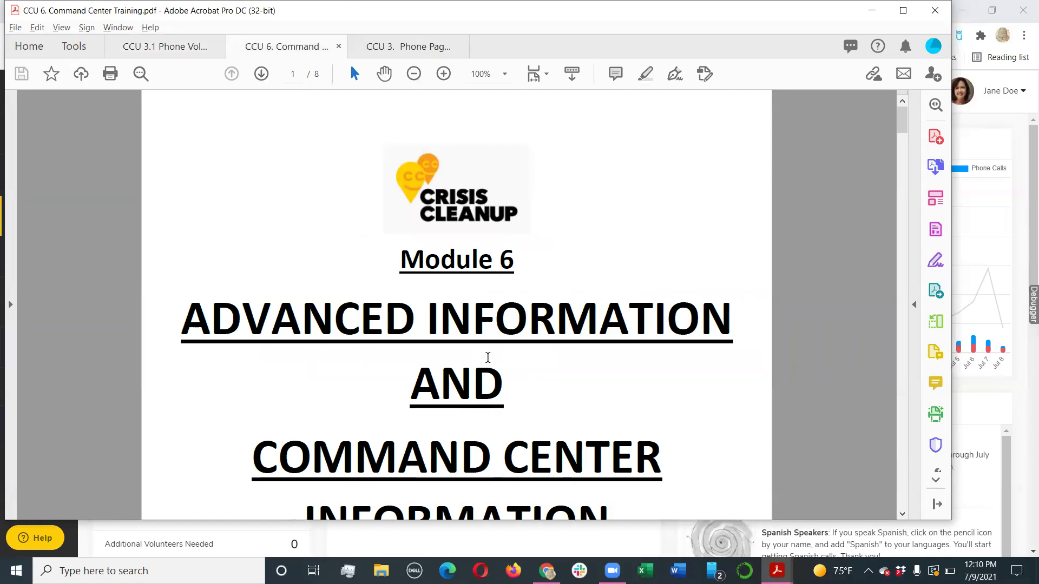
scroll(487, 357, down, 20)
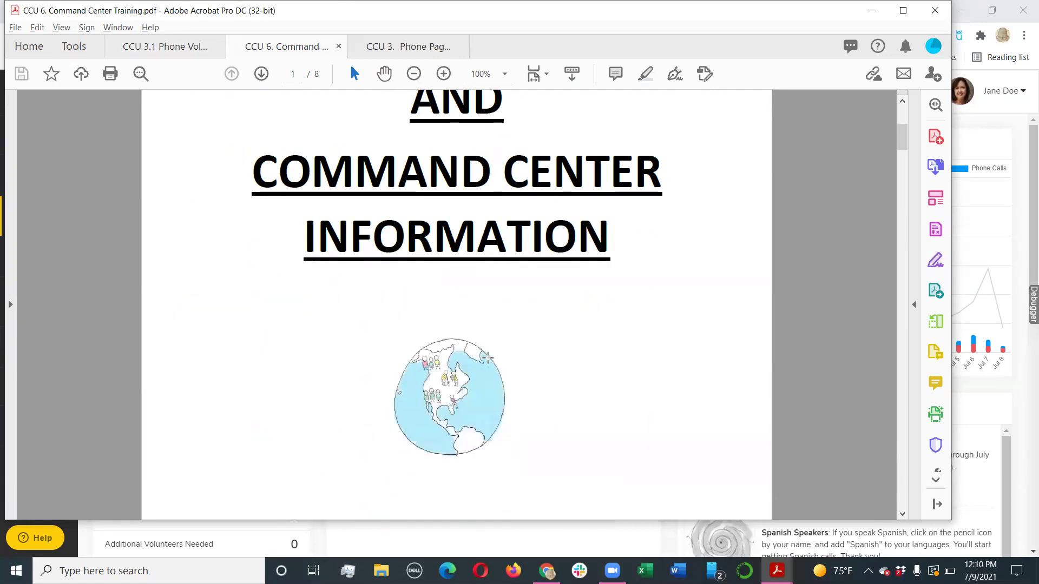
scroll(487, 358, down, 10)
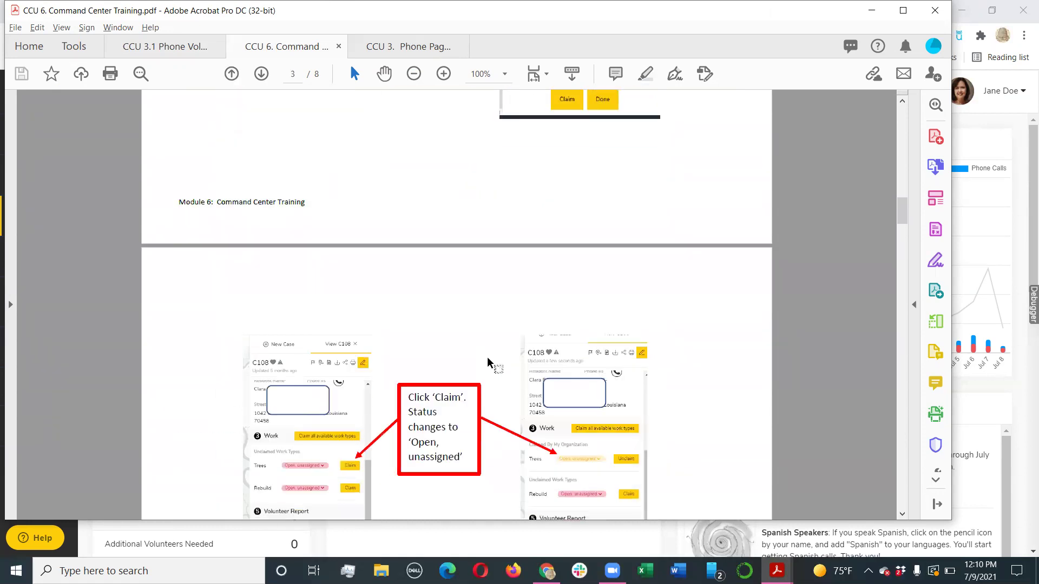
scroll(488, 358, up, 9)
scroll(488, 358, up, 10)
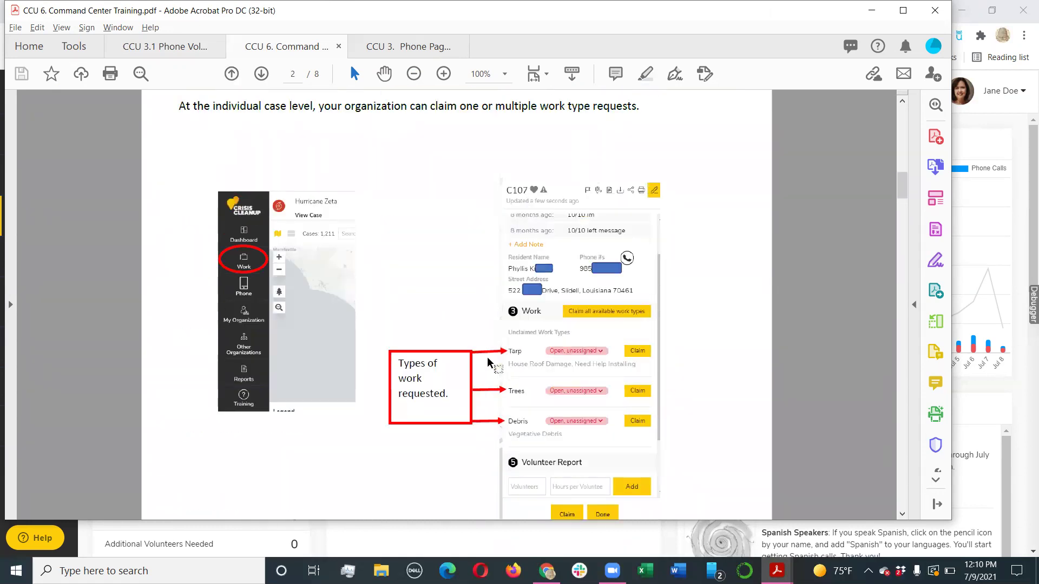
scroll(488, 358, up, 4)
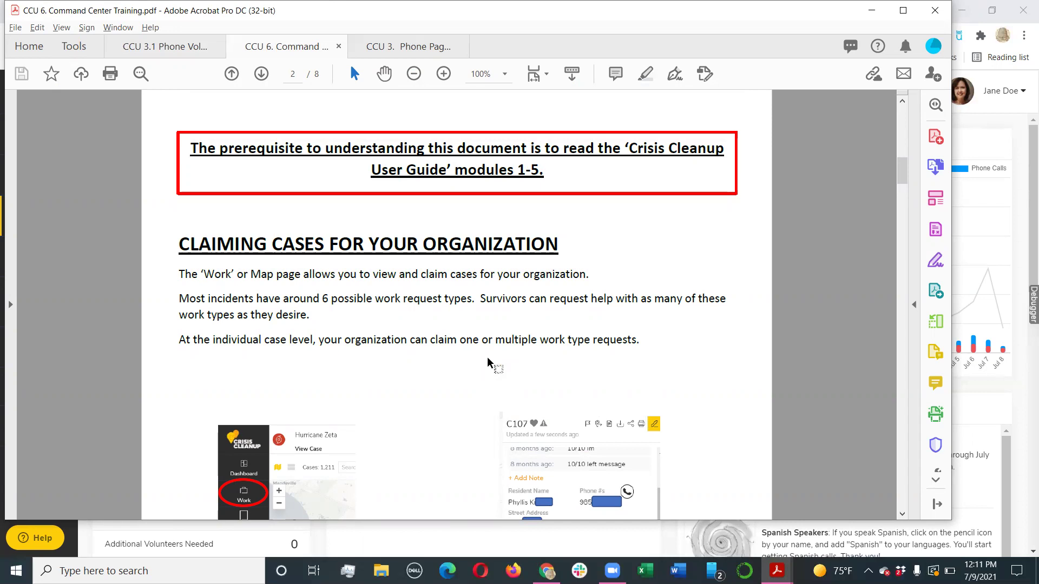
Step: Read how an organization claims cases on the Work page, down to the example case's requested work types
scroll(488, 359, down, 3)
scroll(487, 359, down, 1)
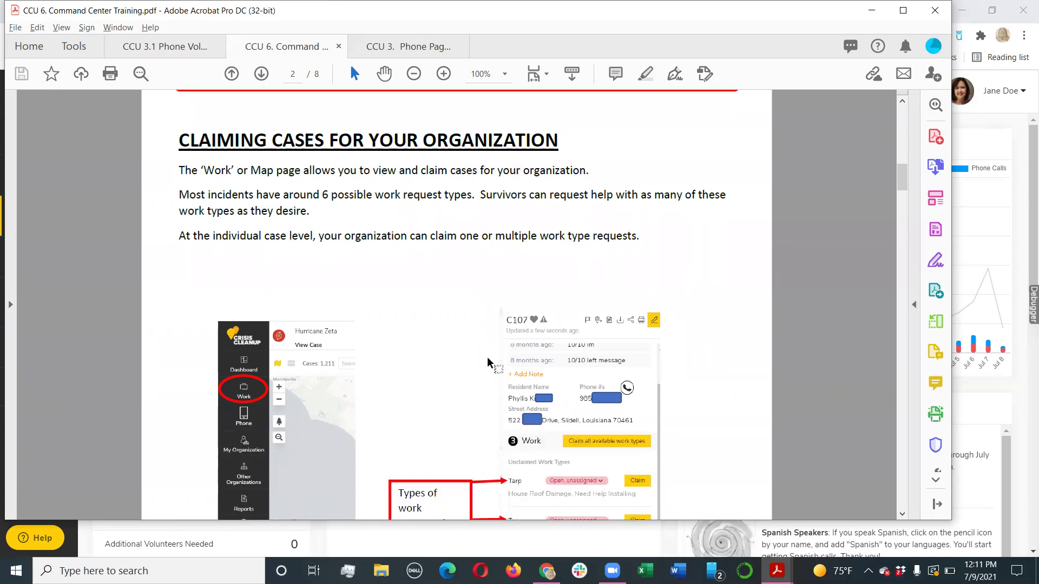
scroll(488, 359, down, 1)
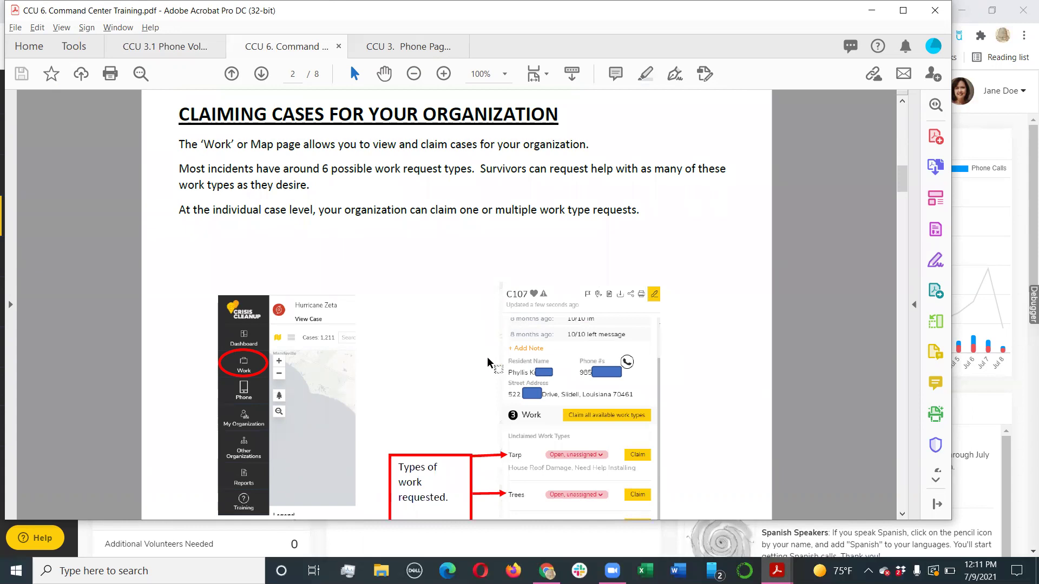
scroll(487, 361, down, 1)
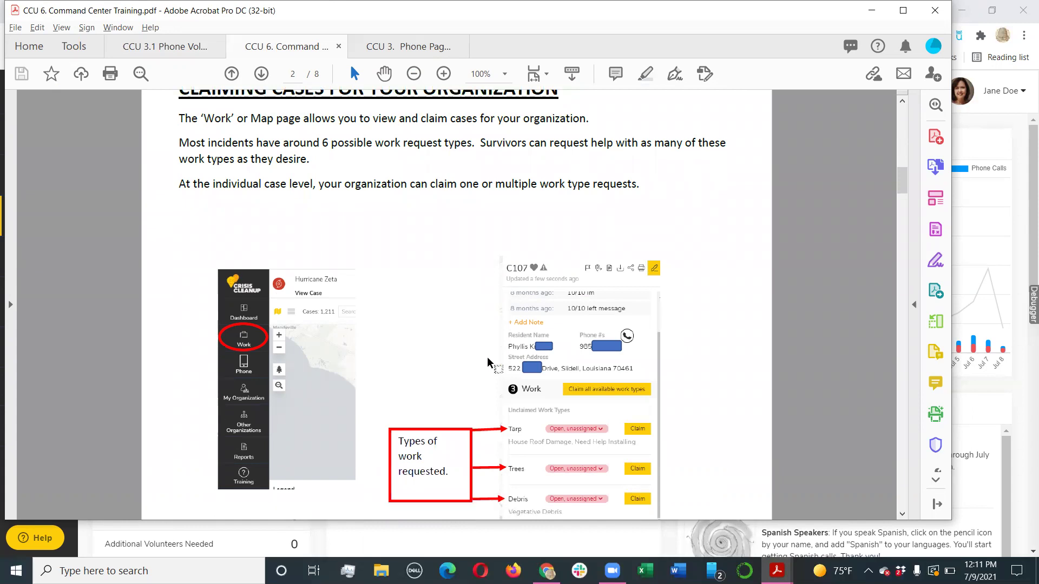
scroll(487, 357, down, 1)
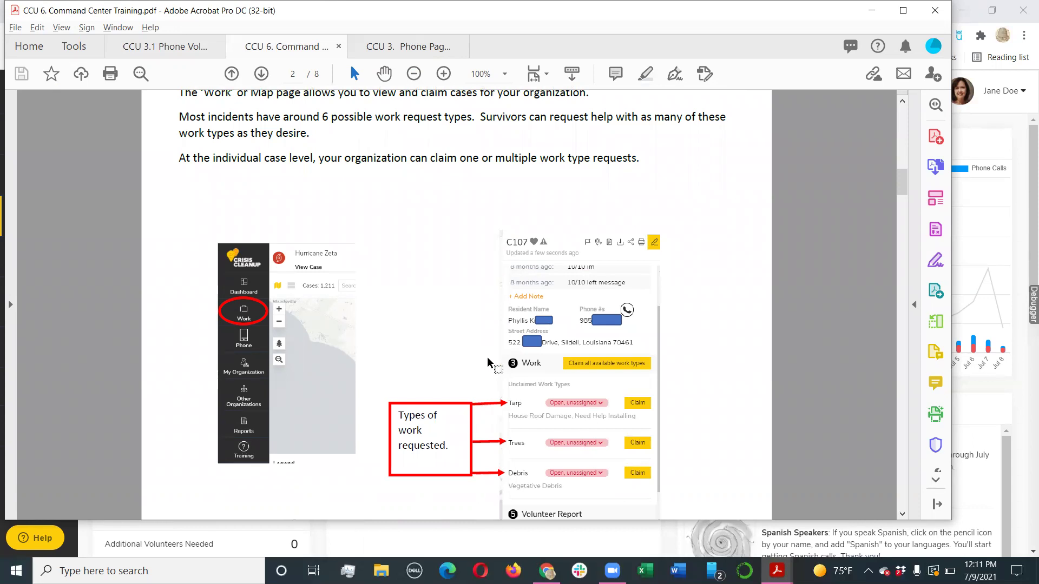
scroll(487, 362, down, 1)
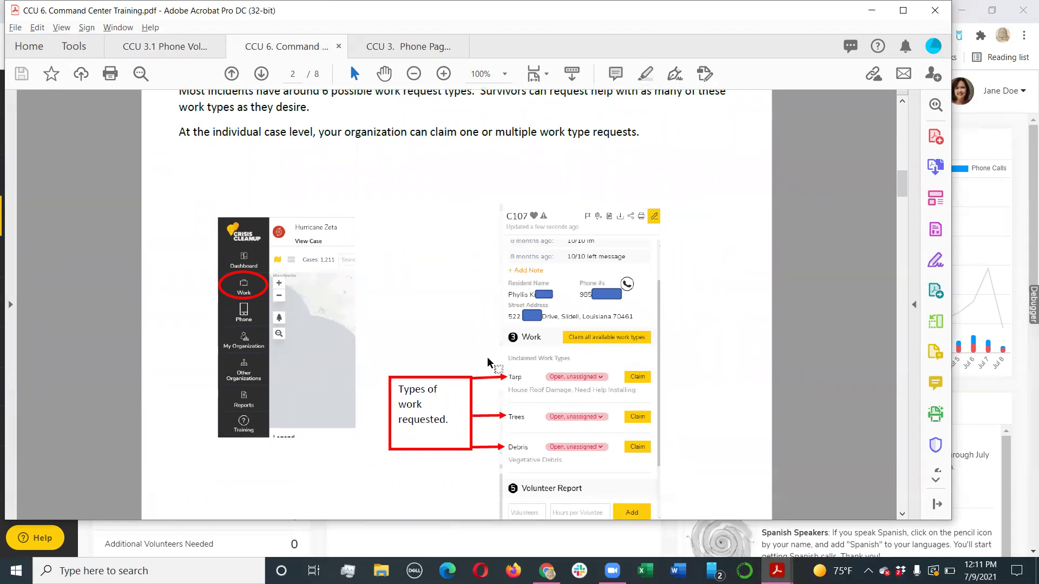
scroll(487, 356, down, 1)
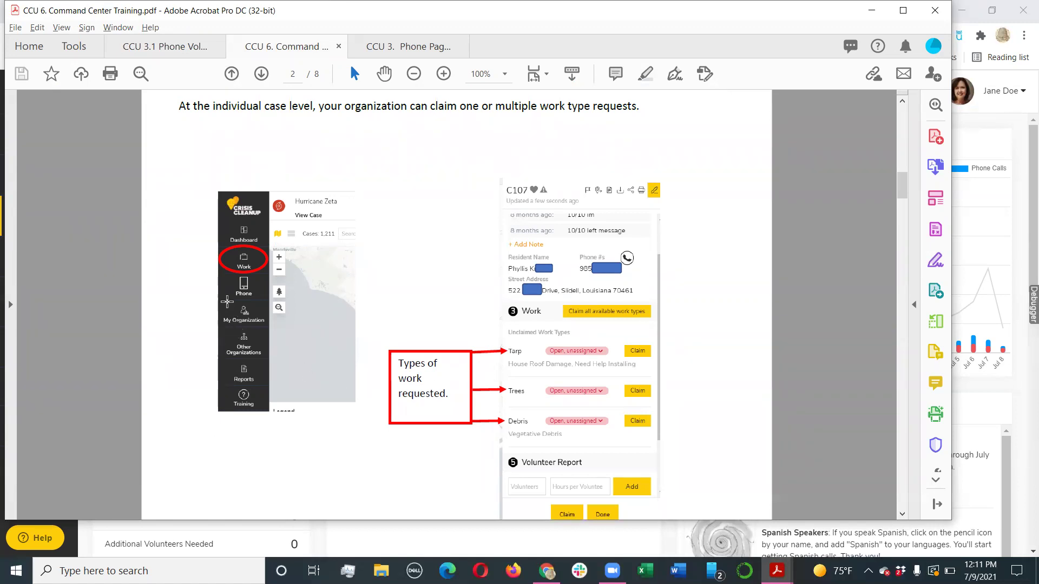
Step: Switch to Chrome to view the Work page's case map, returning to the PDF's illustration of requested work types
key(alt+Tab)
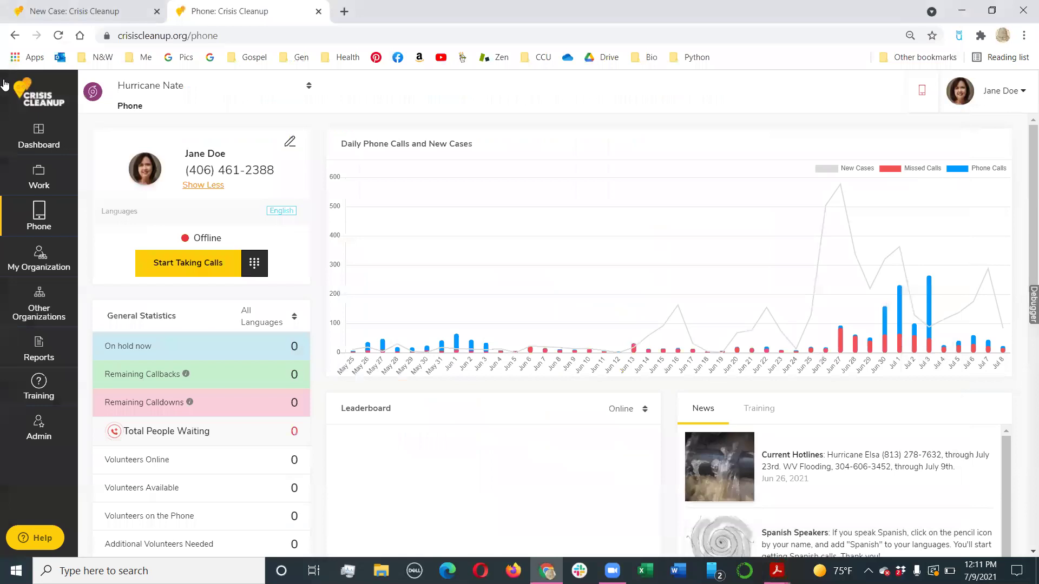
click(36, 177)
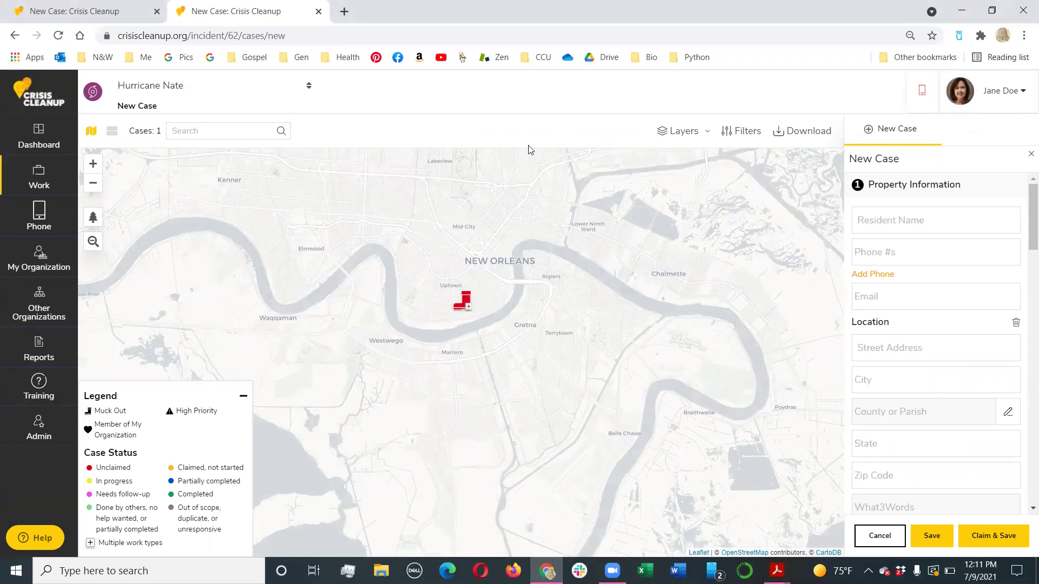
key(alt+Tab)
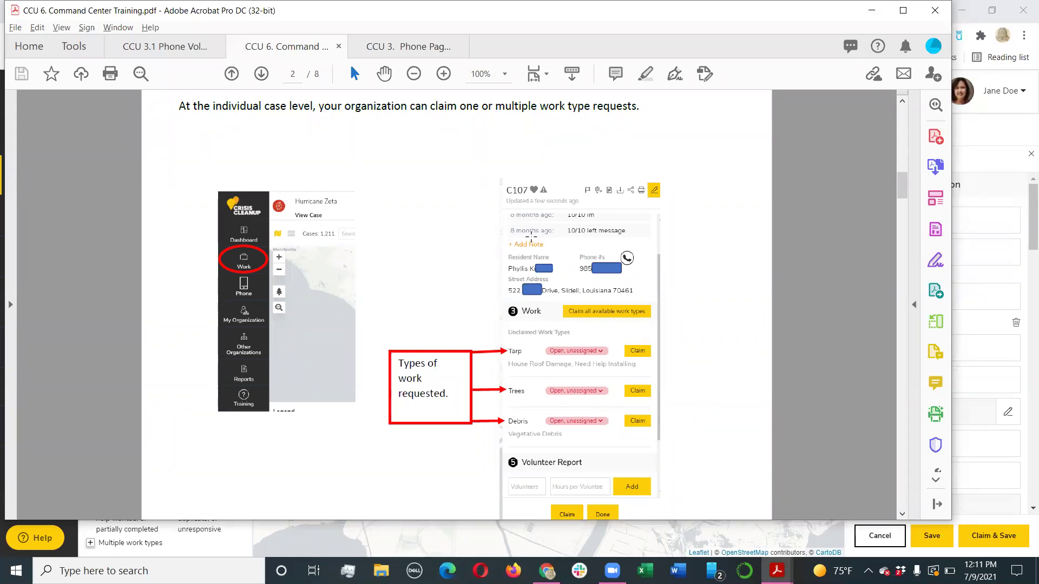
scroll(542, 236, down, 1)
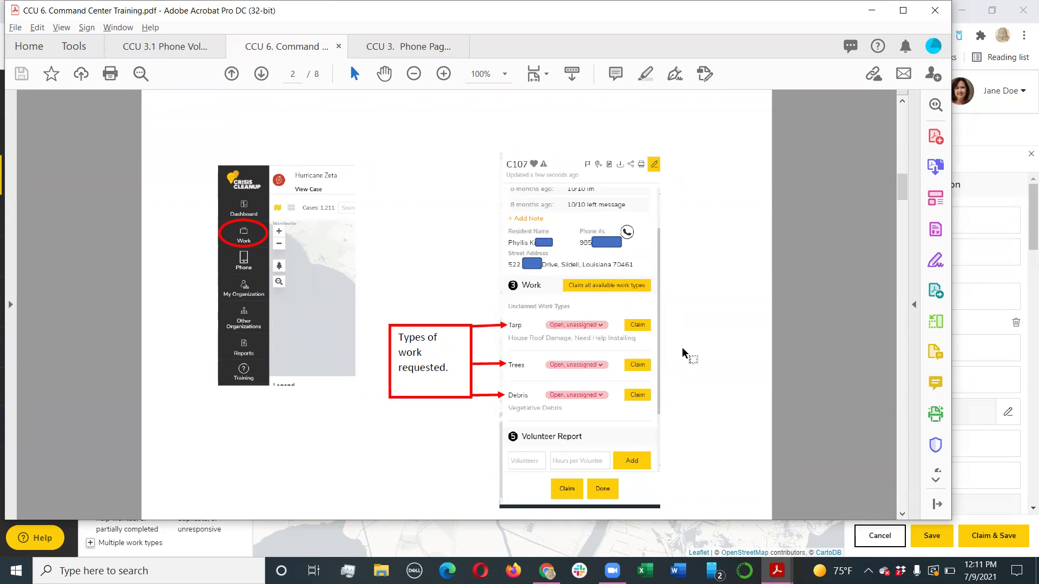
Step: Switch to Chrome, open case M1 from its marker near Uptown New Orleans, and claim the Tarp work type
key(alt+Tab)
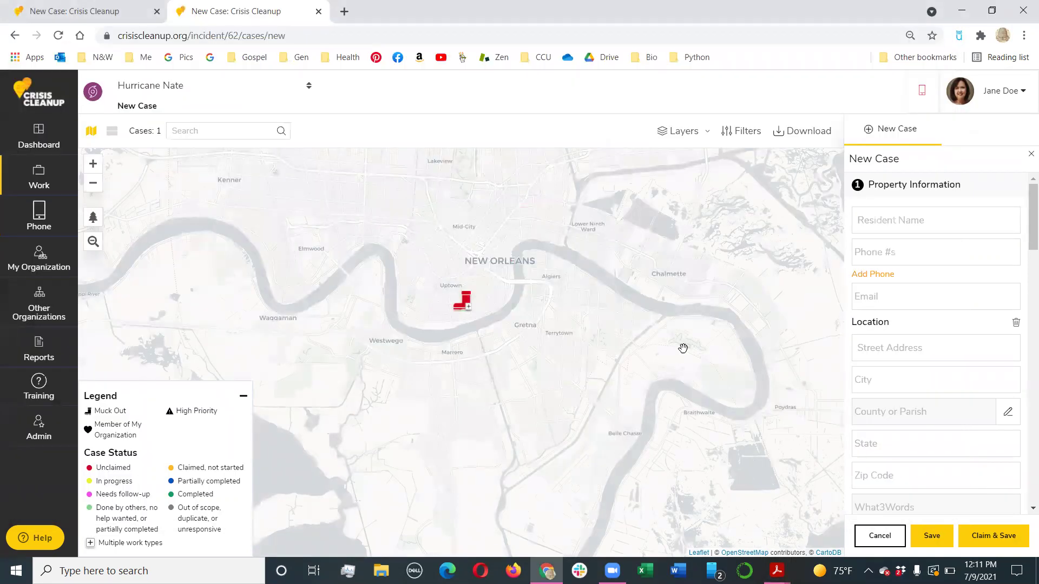
click(465, 305)
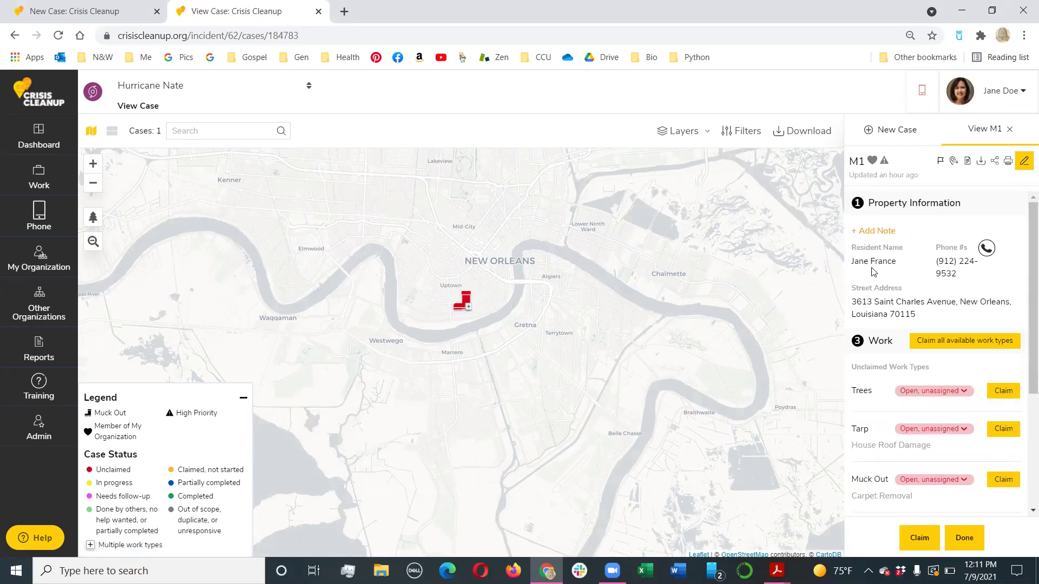
scroll(871, 271, down, 1)
scroll(872, 270, down, 1)
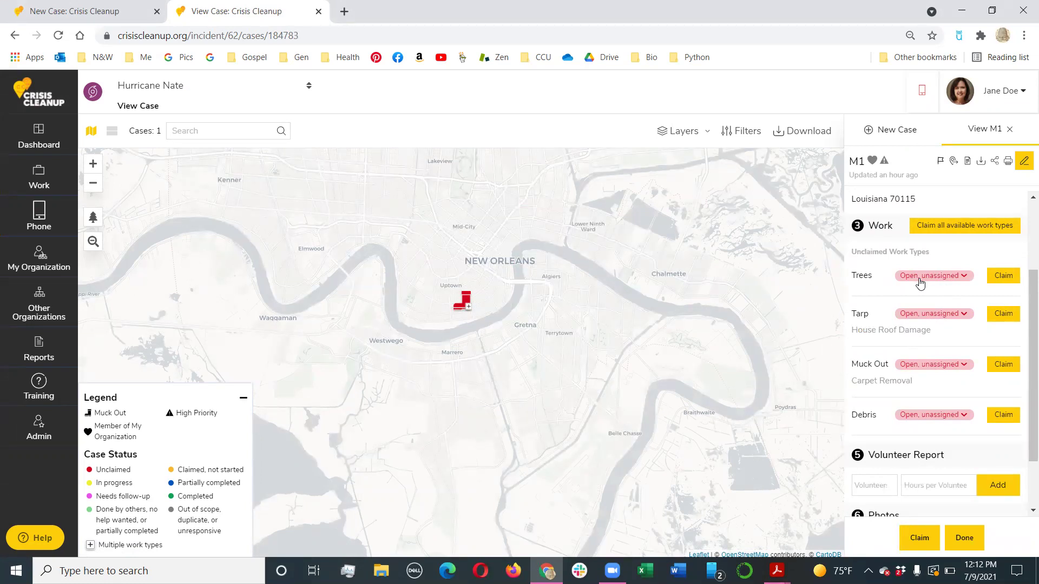
click(995, 319)
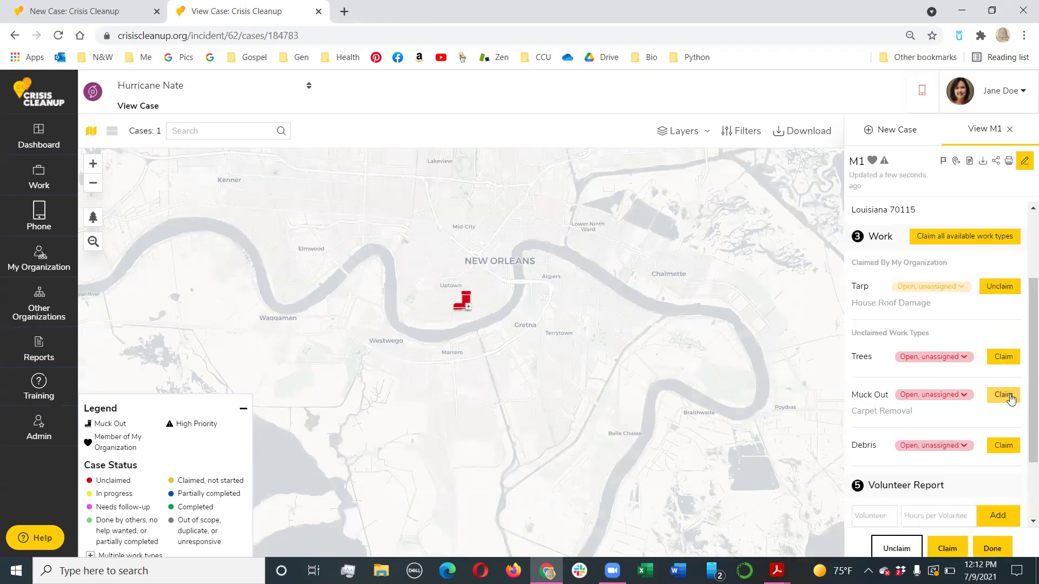
Step: Claim the Muck Out and Debris work types in case M1, and unclaim both again
click(999, 397)
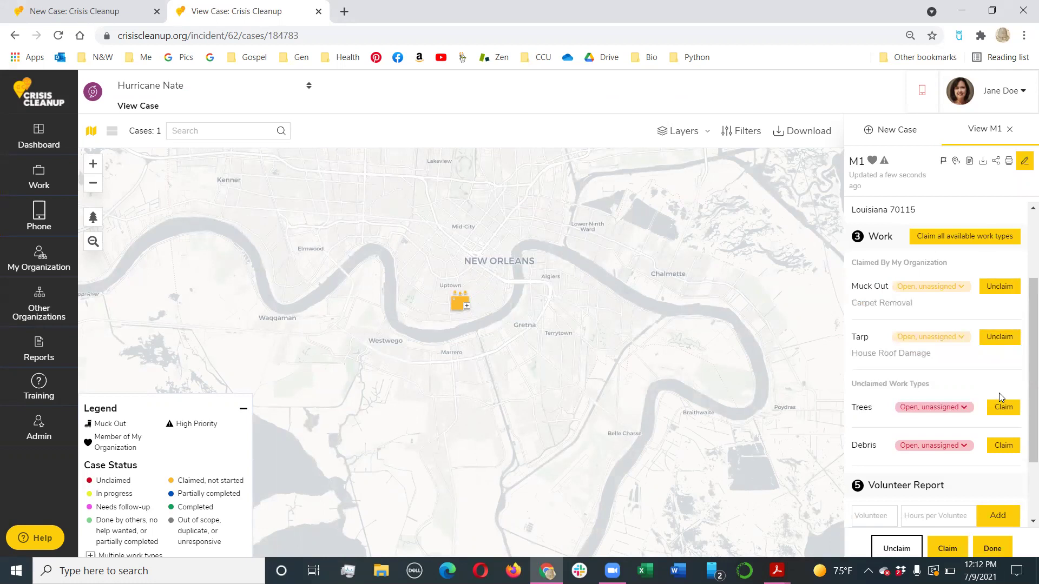
click(993, 454)
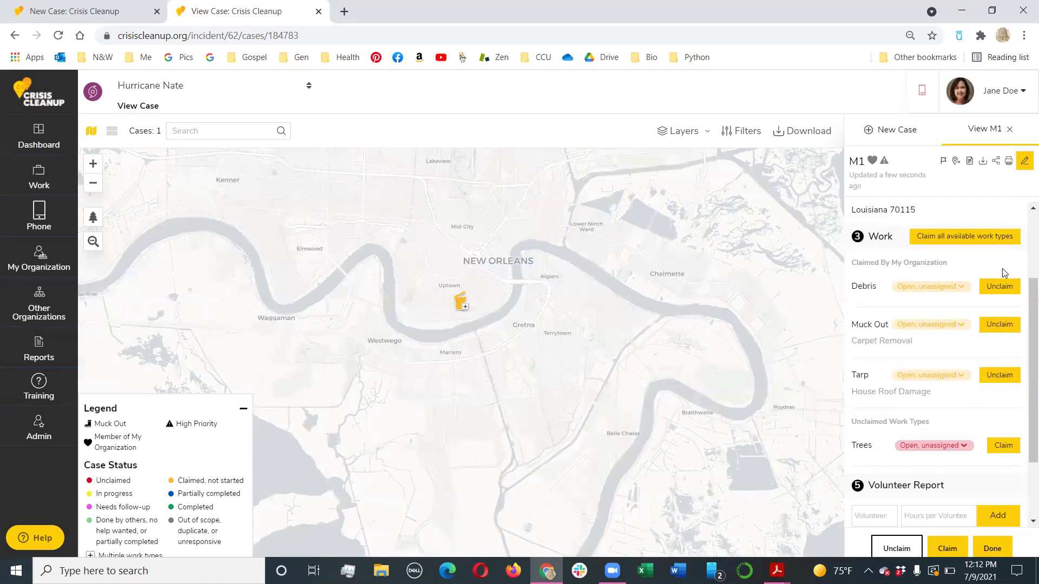
click(1009, 289)
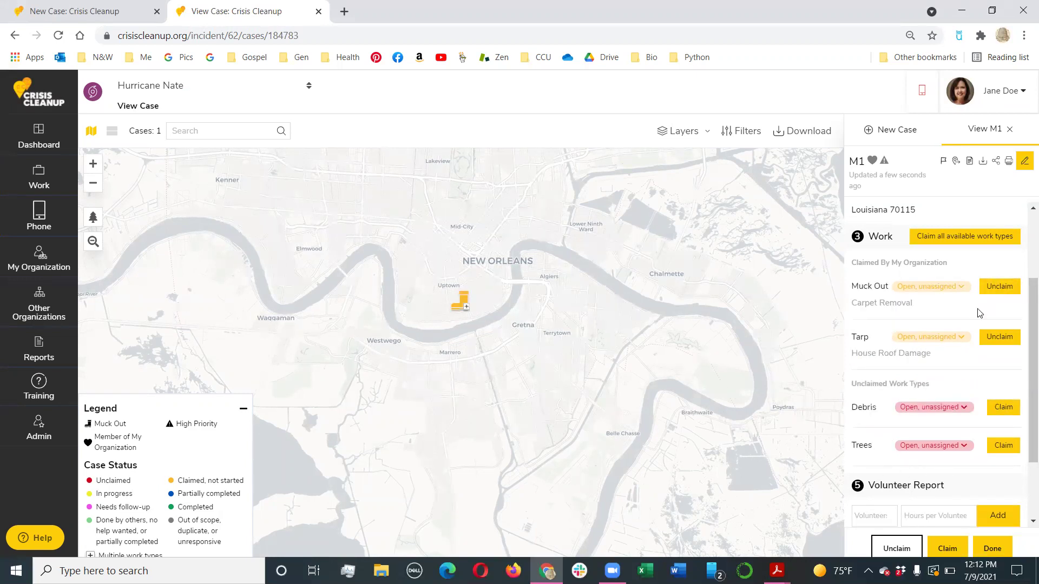
click(997, 287)
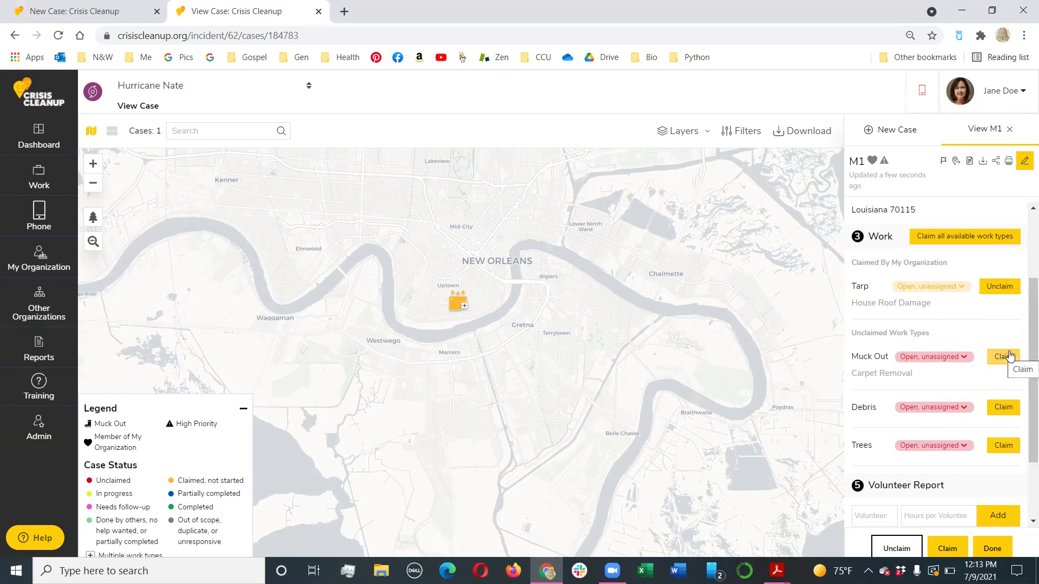
Step: Set case M1's Tarp status to "Closed, completed" and its Trees status to "Closed, out of scope"
click(937, 288)
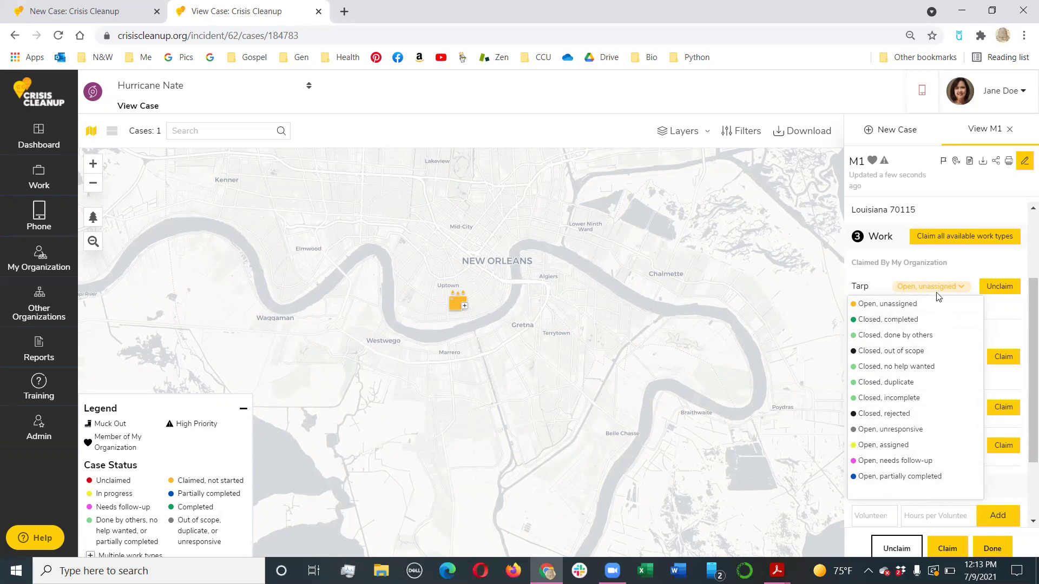
click(903, 320)
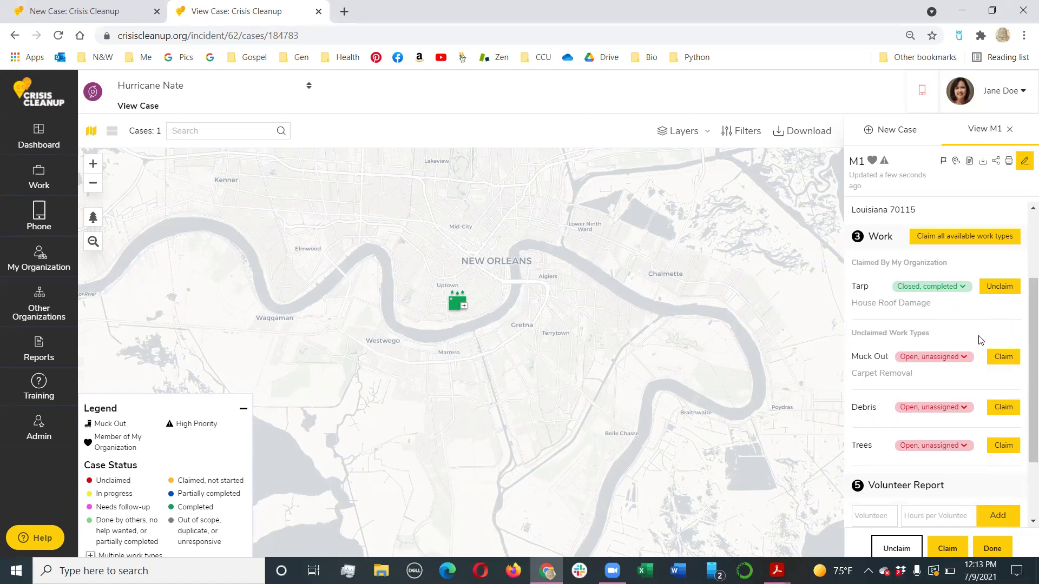
scroll(983, 340, down, 1)
scroll(982, 340, down, 2)
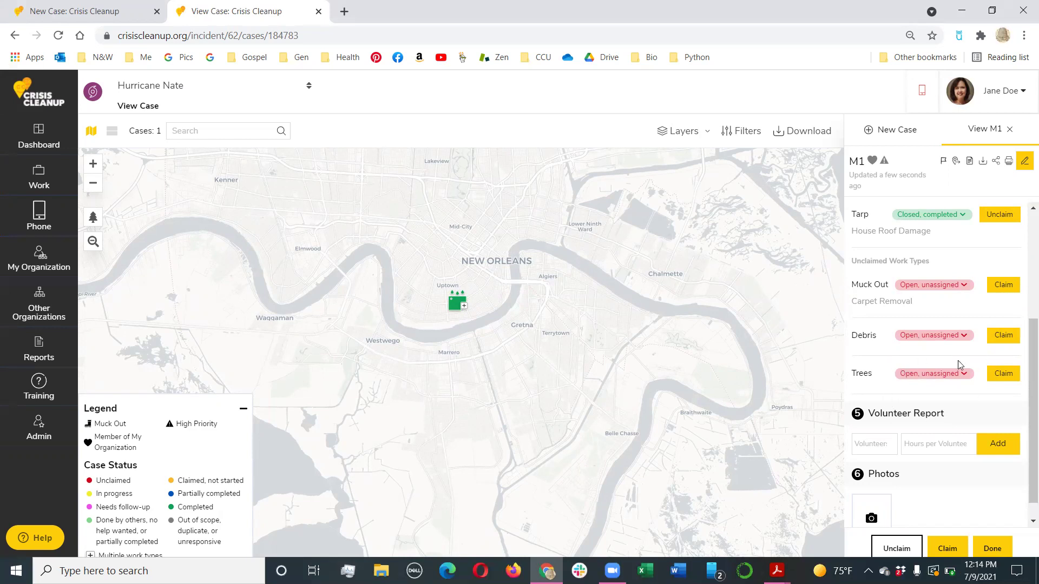
click(910, 375)
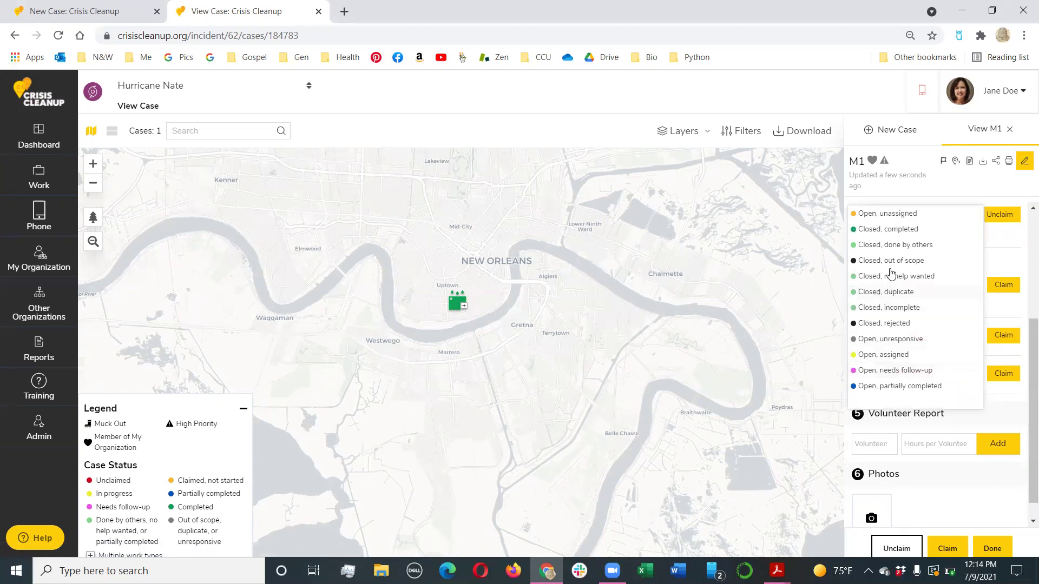
click(862, 265)
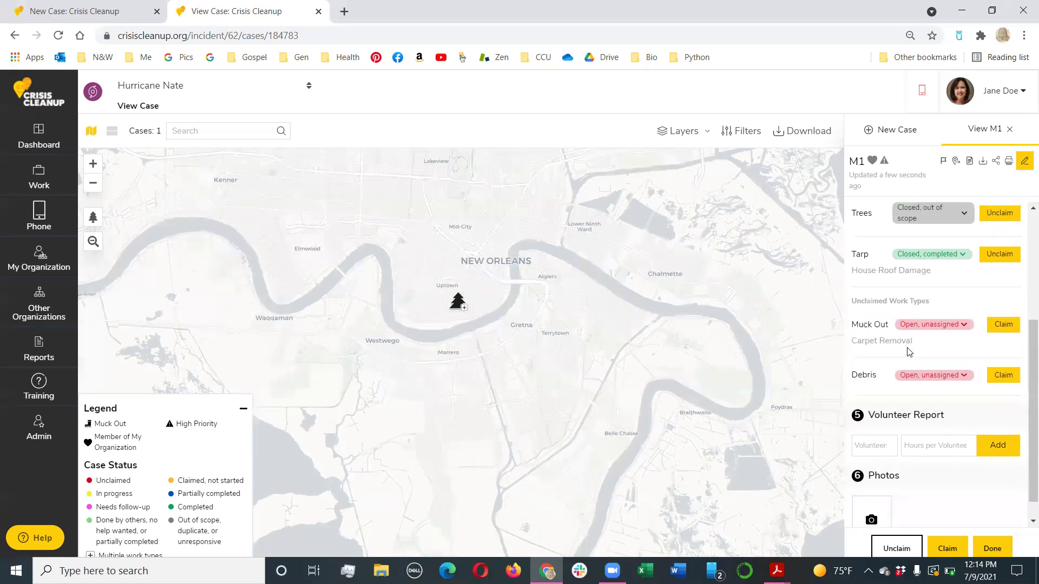
Step: Finish with case M1 and close its details
scroll(831, 271, up, 3)
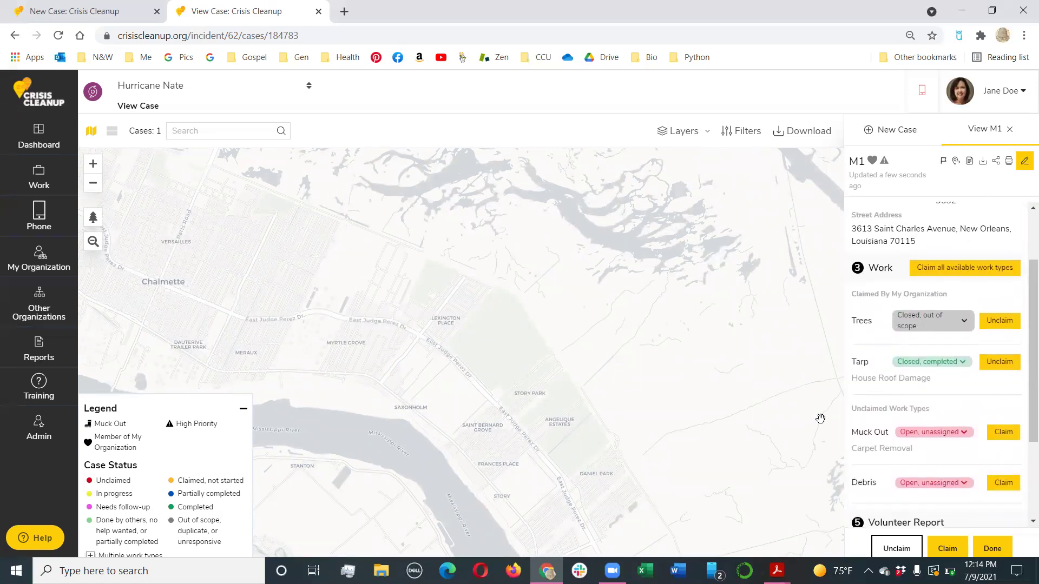
scroll(820, 420, down, 3)
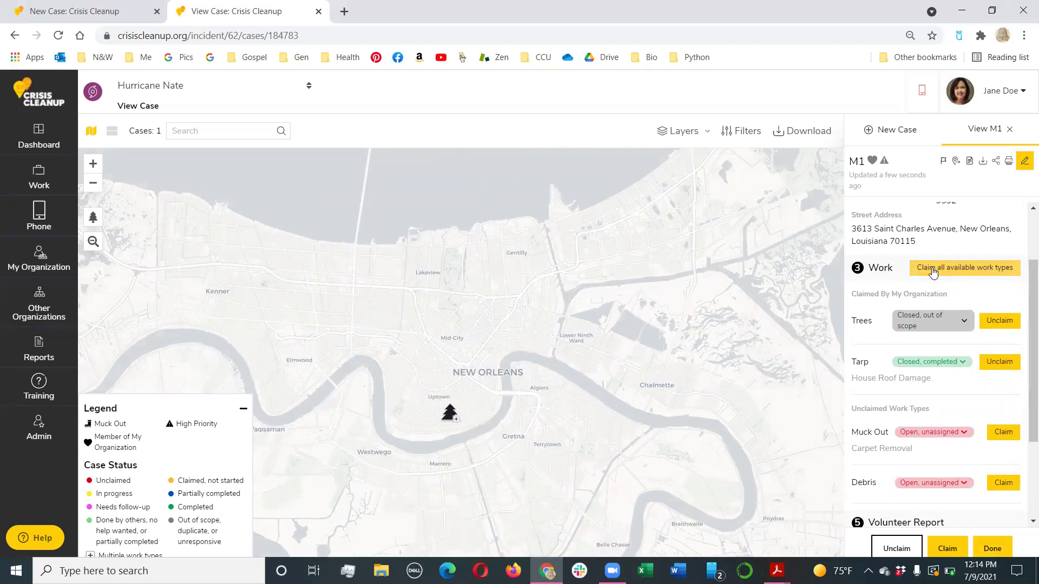
click(994, 548)
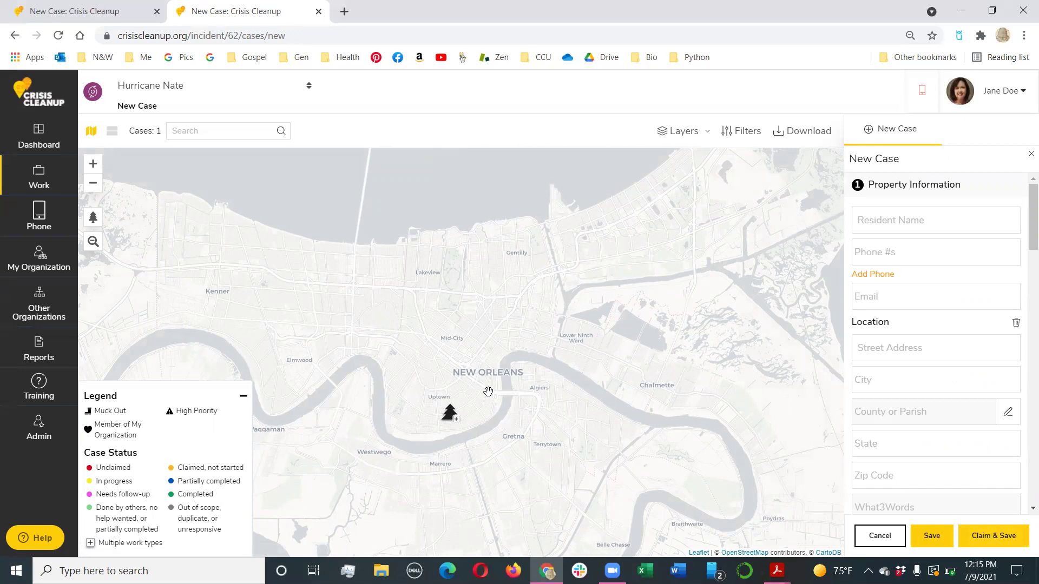
Step: Reopen case M1 from its tree marker on the map and claim the Muck Out work type
click(449, 415)
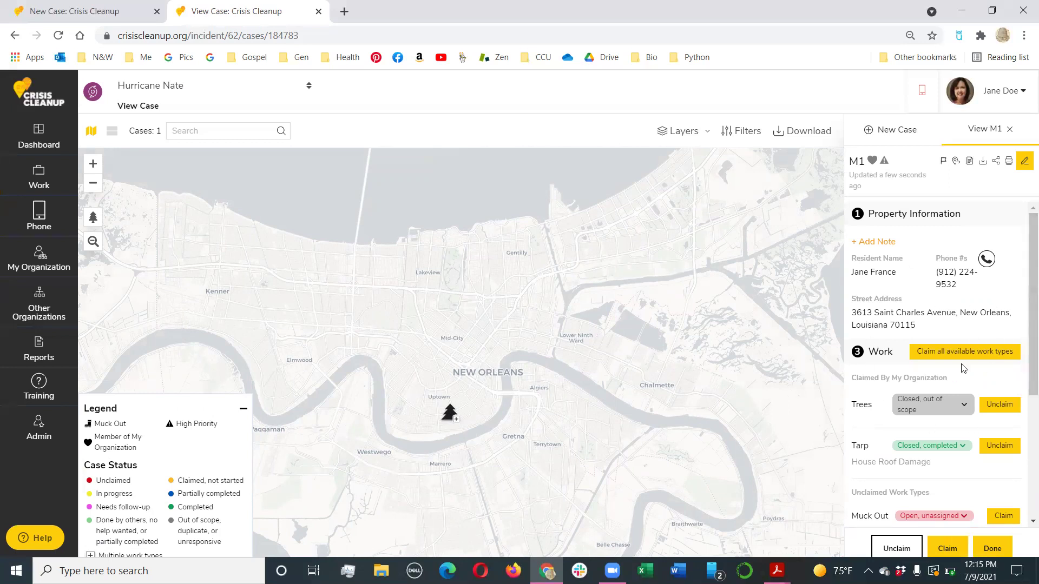
scroll(963, 368, down, 2)
click(1002, 425)
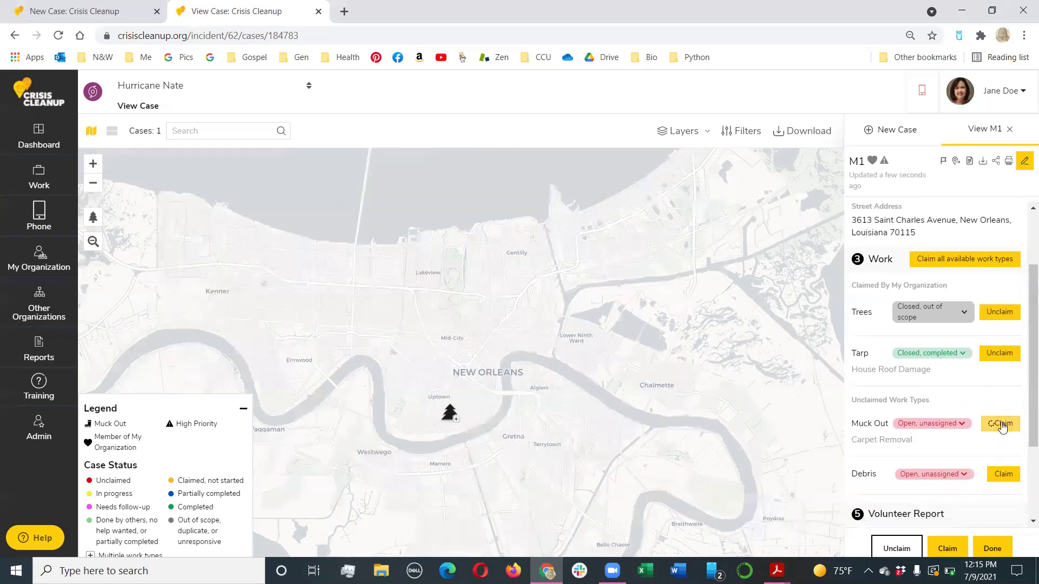
Step: Claim case M1's Debris work type and print the case to a PDF, viewing it in the browser before returning to the case
click(1004, 475)
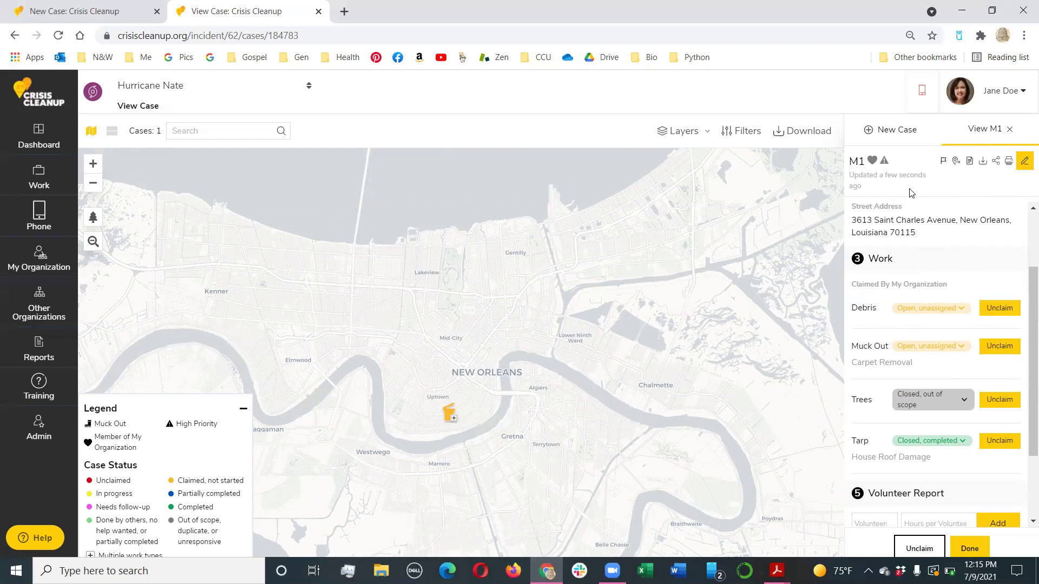
click(1009, 166)
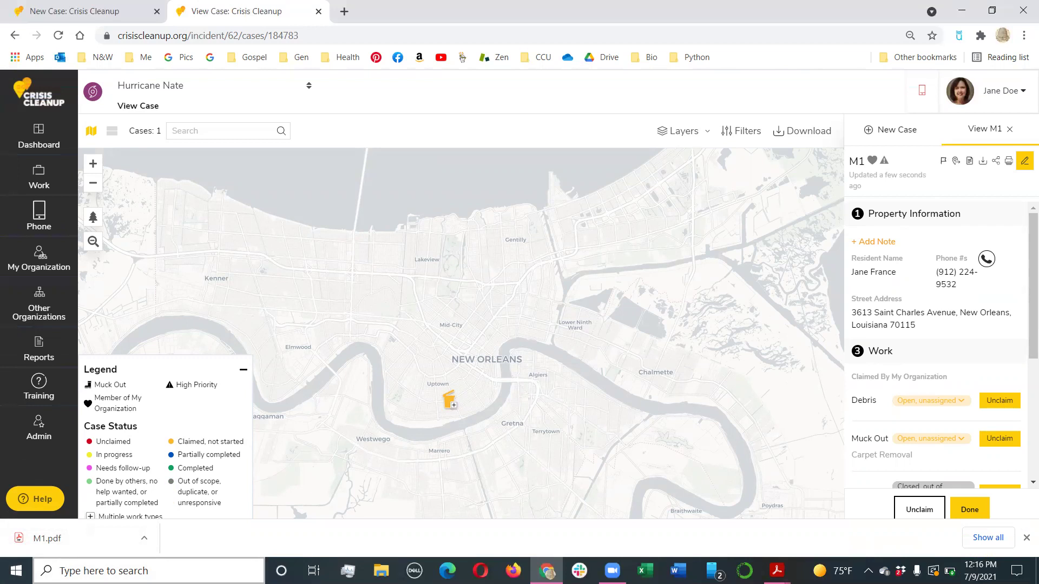
click(39, 541)
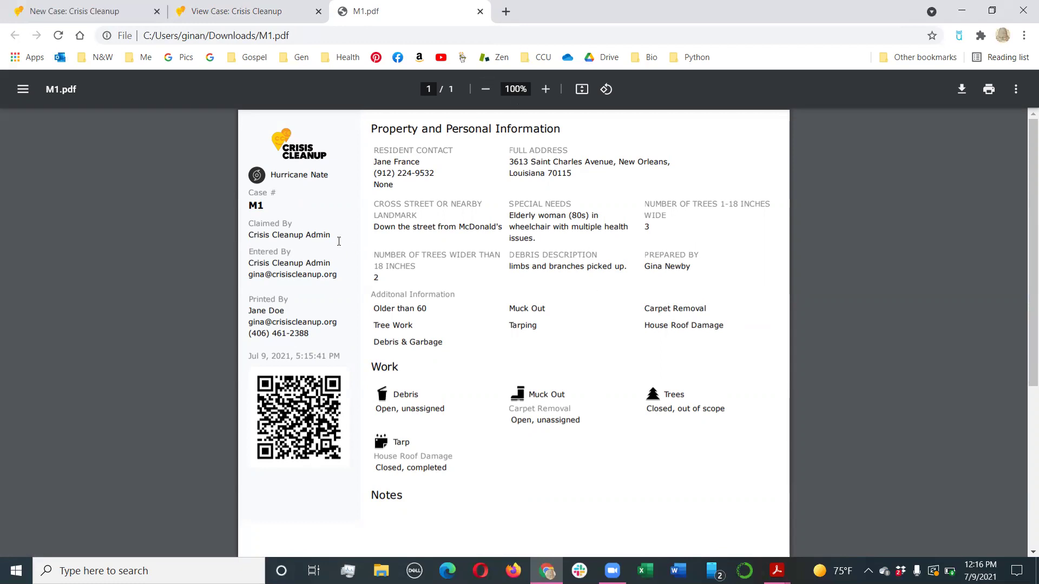
click(263, 11)
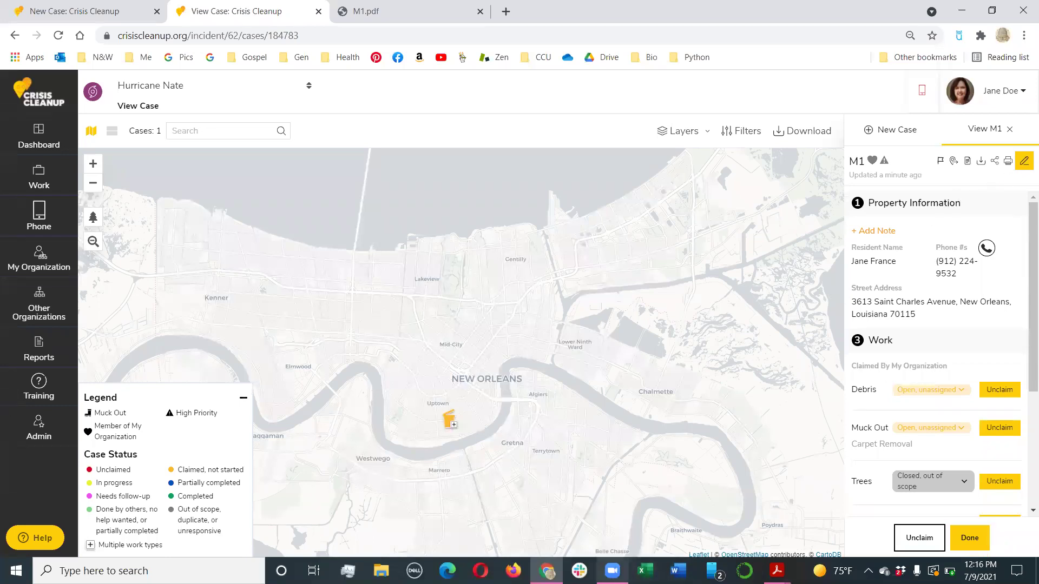
Step: Search Windows for "download" and open the Downloads folder
mouse_move(612, 571)
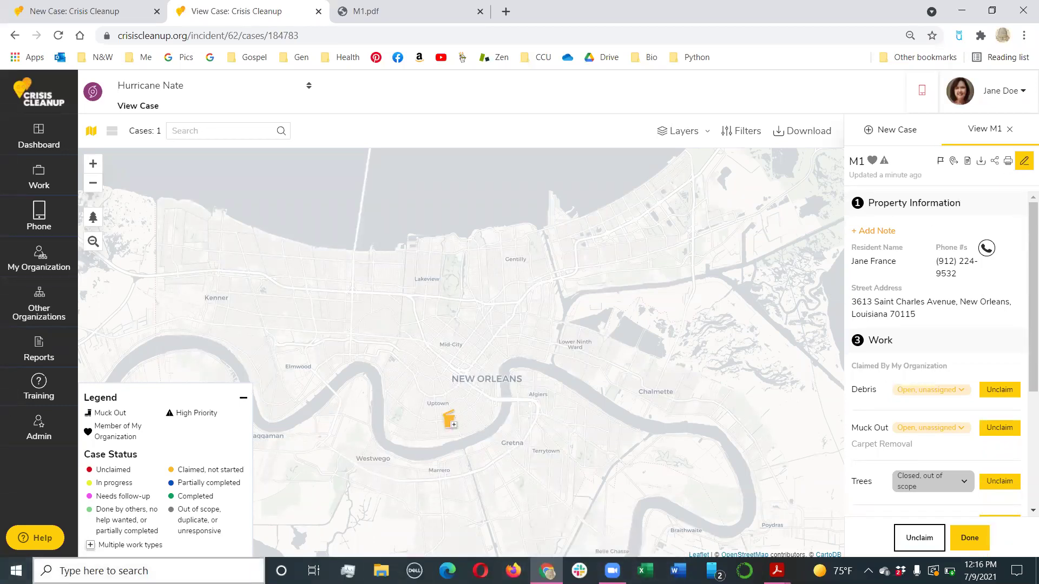
click(103, 571)
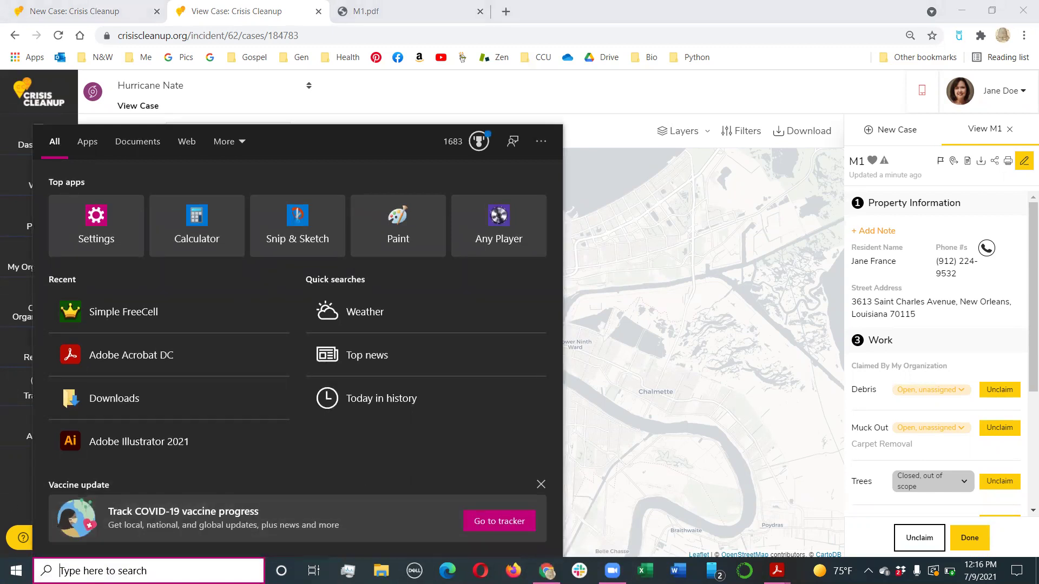
text(down)
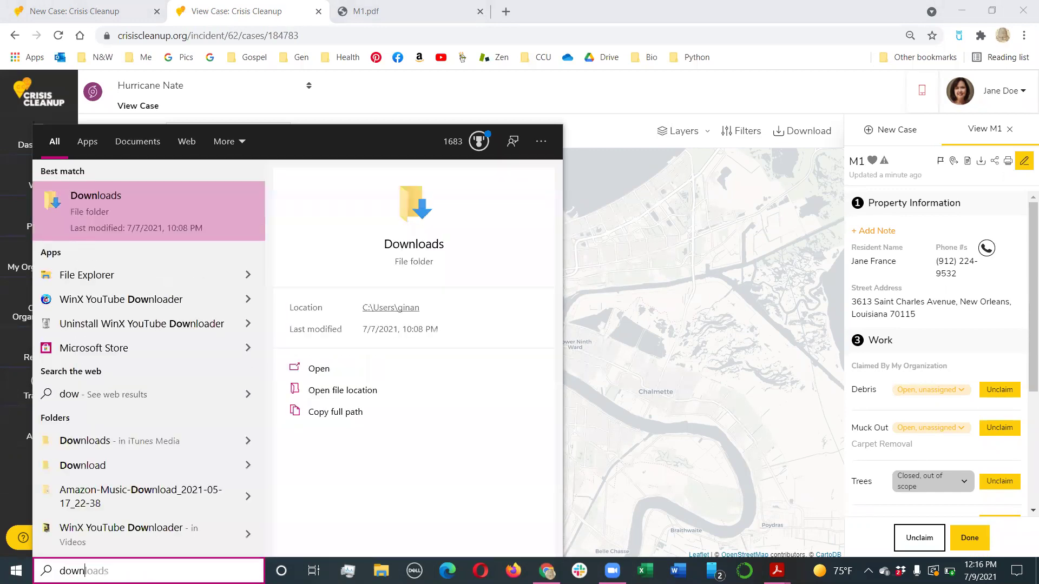
text(load)
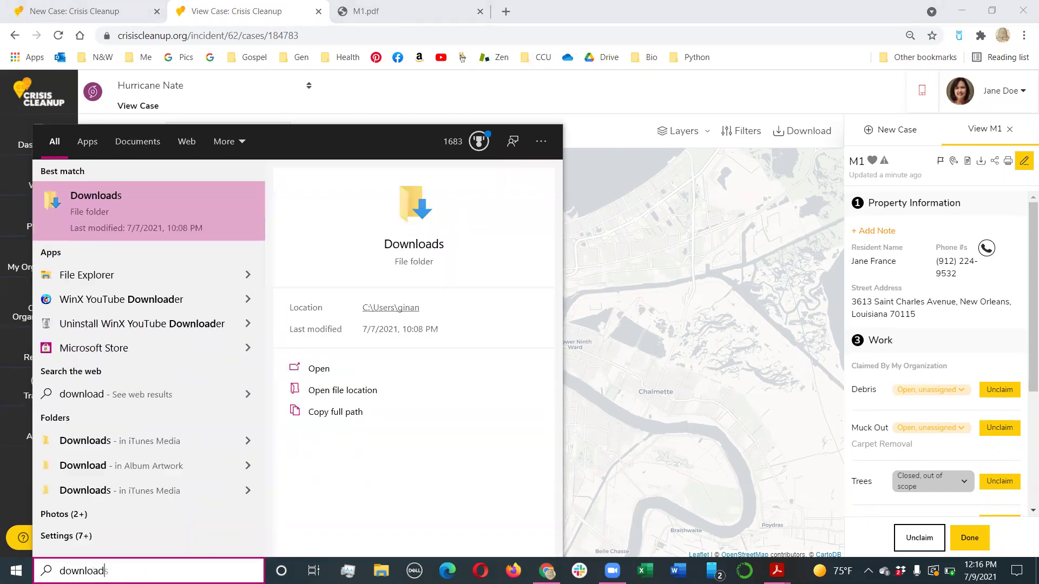
key(BackSpace)
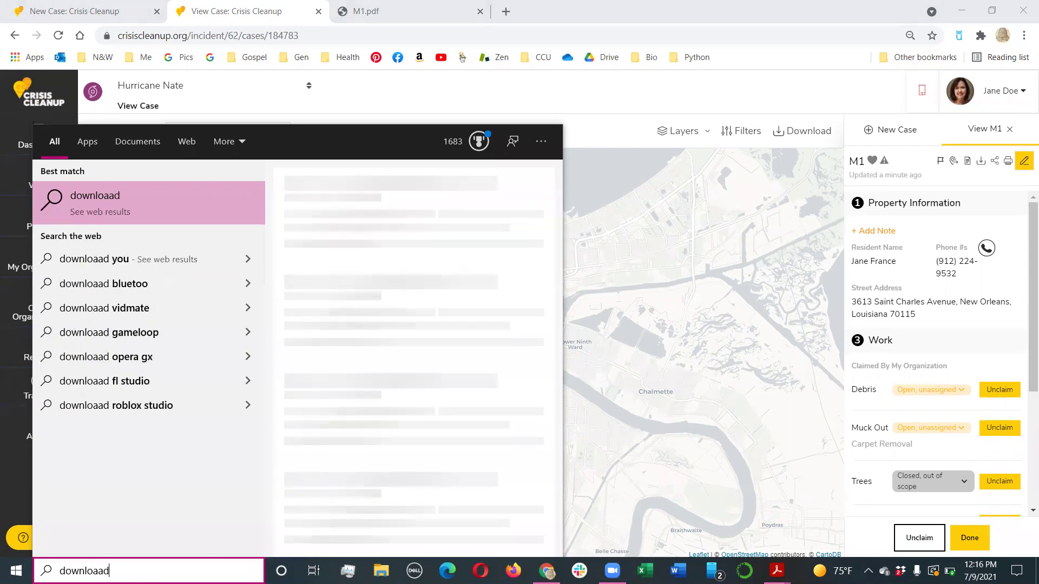
text(d)
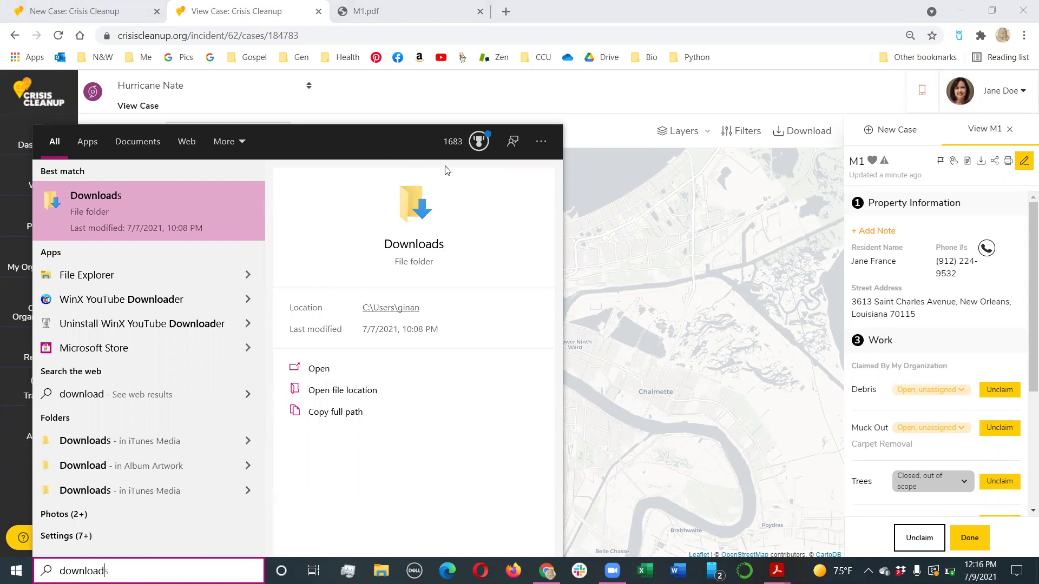
click(323, 368)
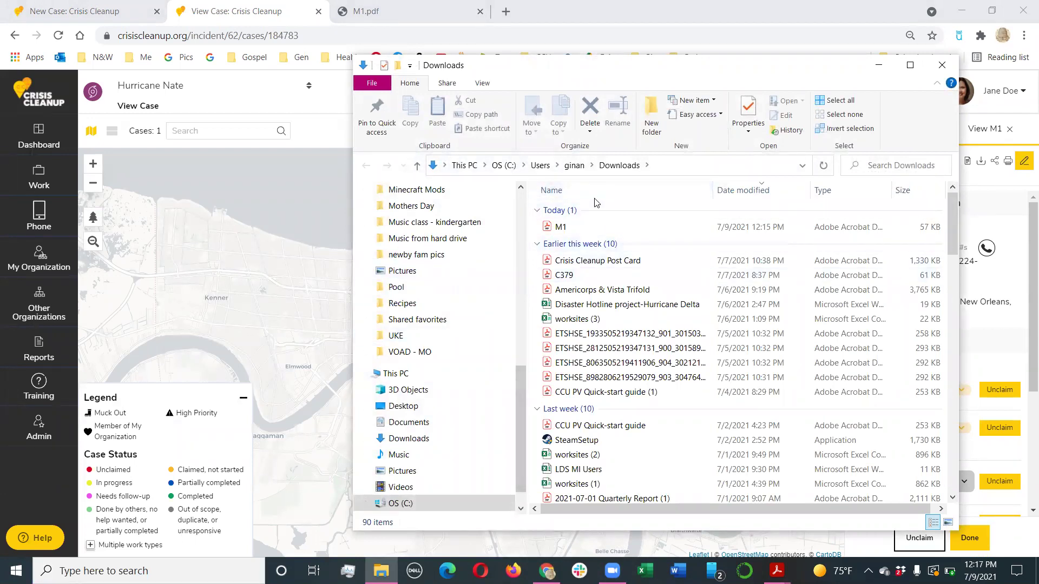
Step: Open the M1 PDF from Downloads in Acrobat, review the case printout at 100% zoom, and return to the case in the browser
double_click(552, 228)
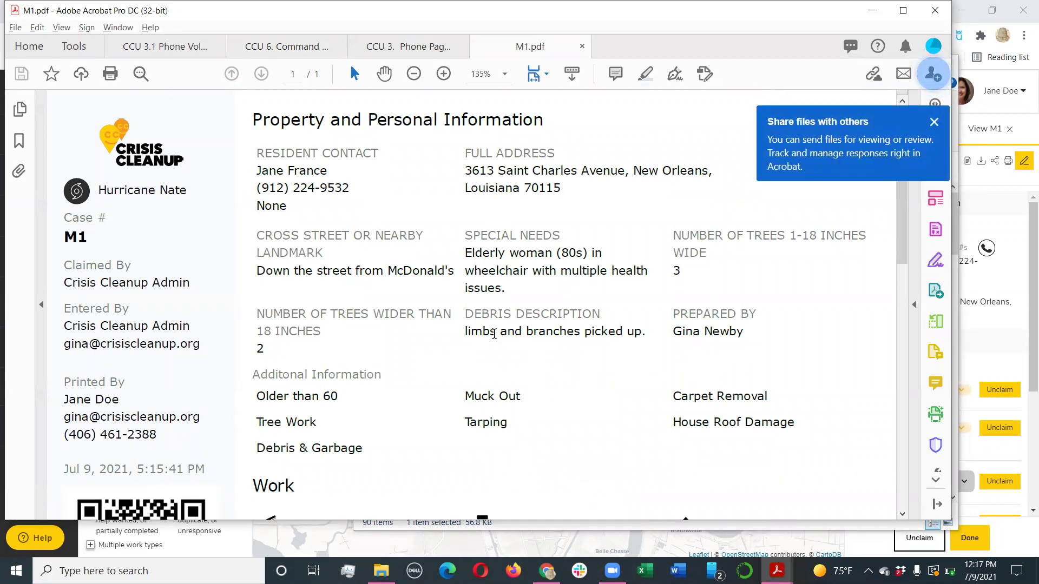
scroll(494, 336, down, 1)
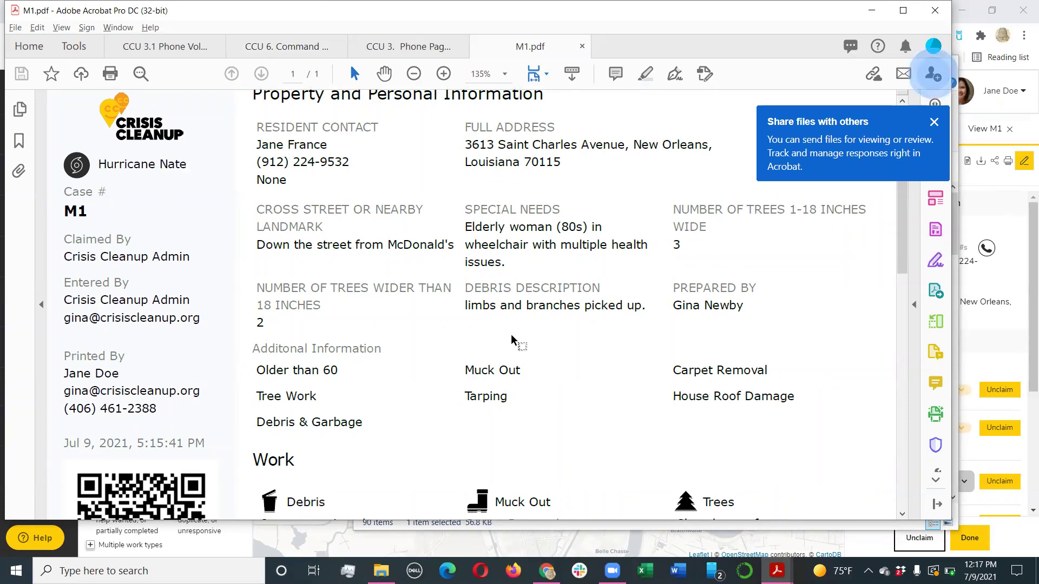
click(414, 74)
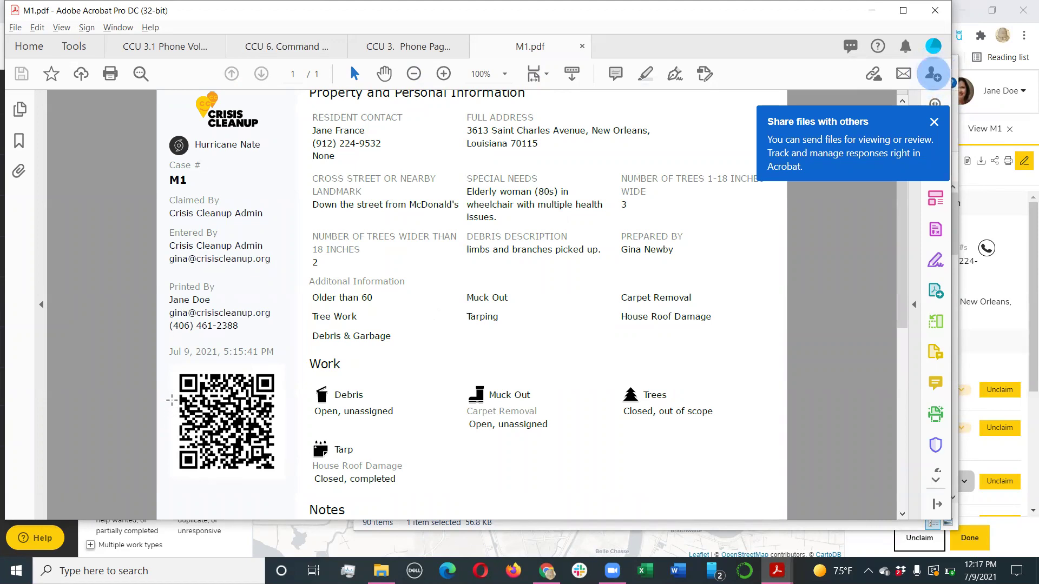
click(991, 356)
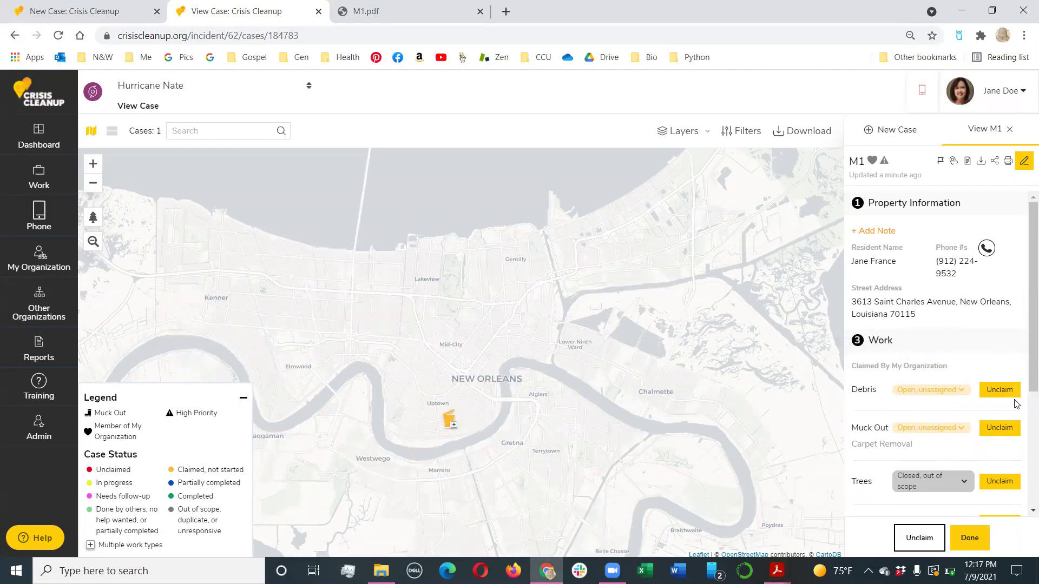
Step: Switch to Acrobat, close the M1.pdf document, and return to case M1 in the browser
key(alt+Tab)
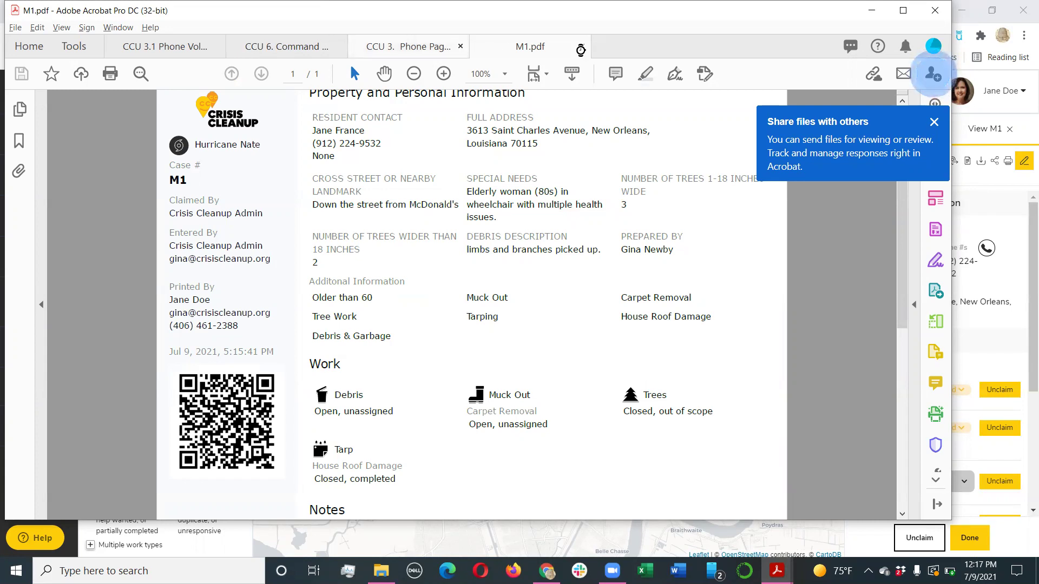
click(582, 46)
key(alt+Tab)
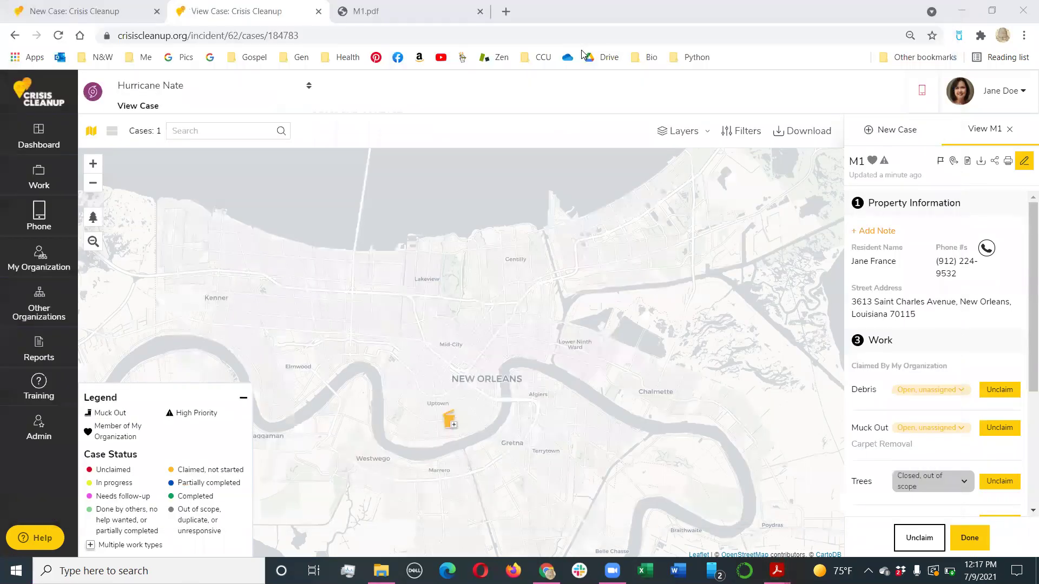